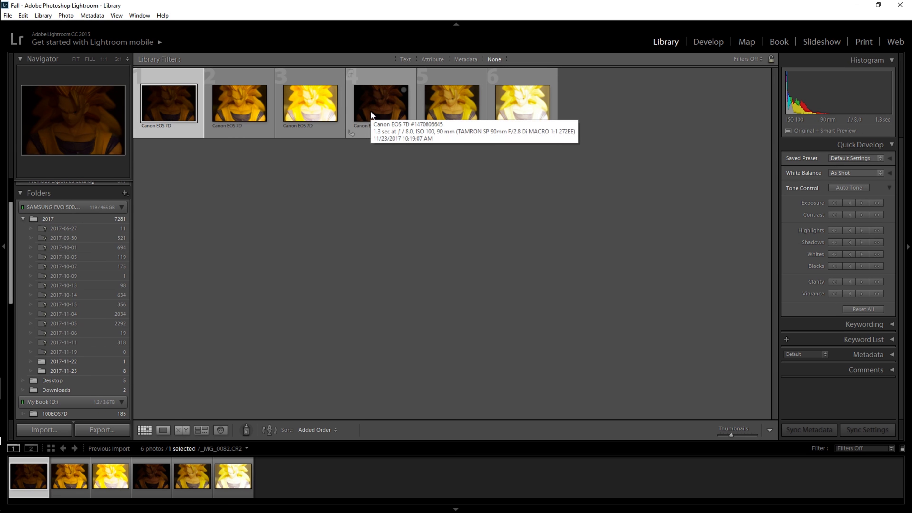
Step: Compare the dark 1.3-second CR2 and JPG photos side by side
key(c)
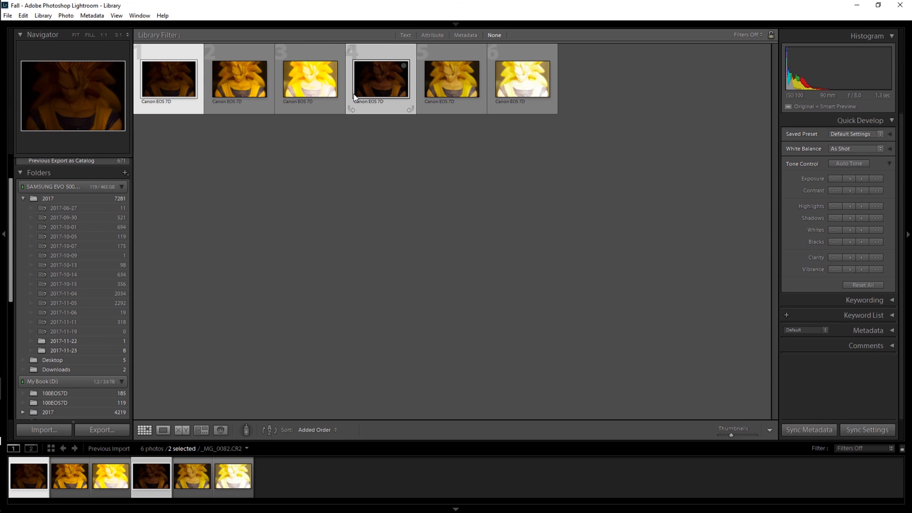
key(c)
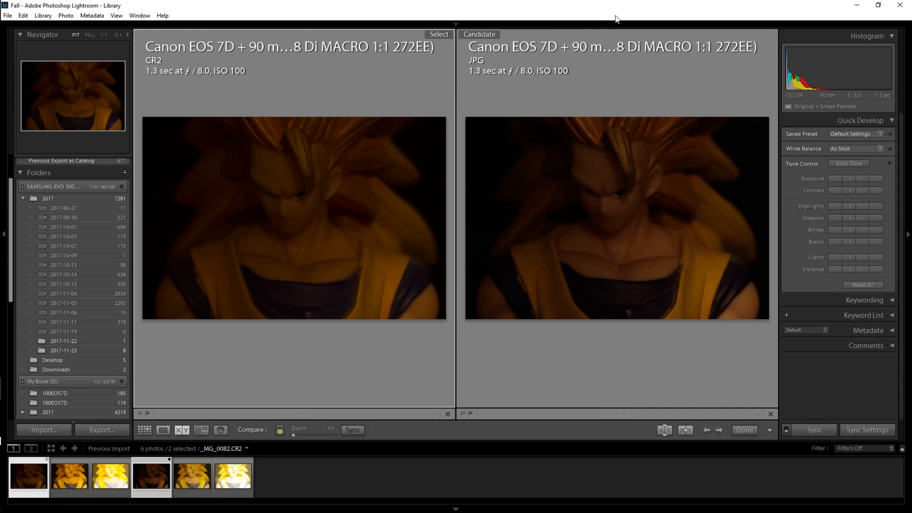
mouse_move(609, 24)
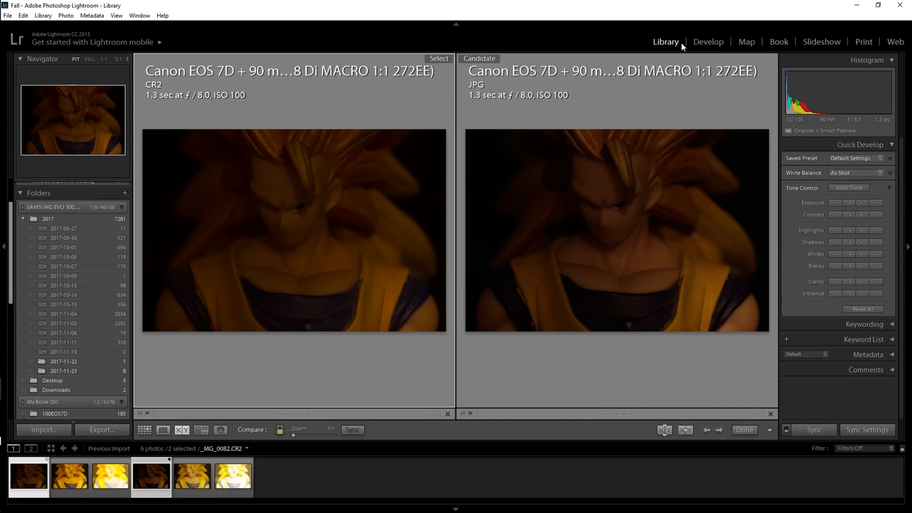
Step: Open the dark 1.3-second CR2 photo for developing and set its exposure to +2.98 and whites to +21
click(701, 43)
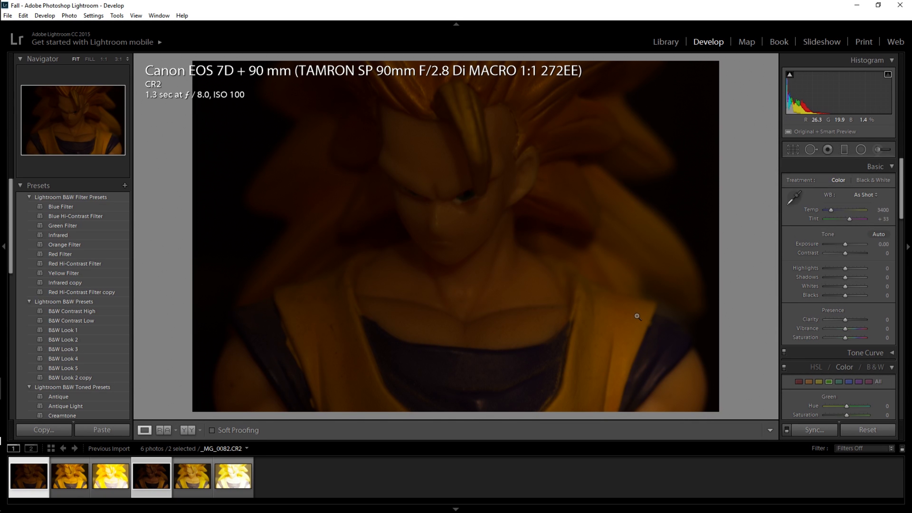
drag(845, 244, 856, 248)
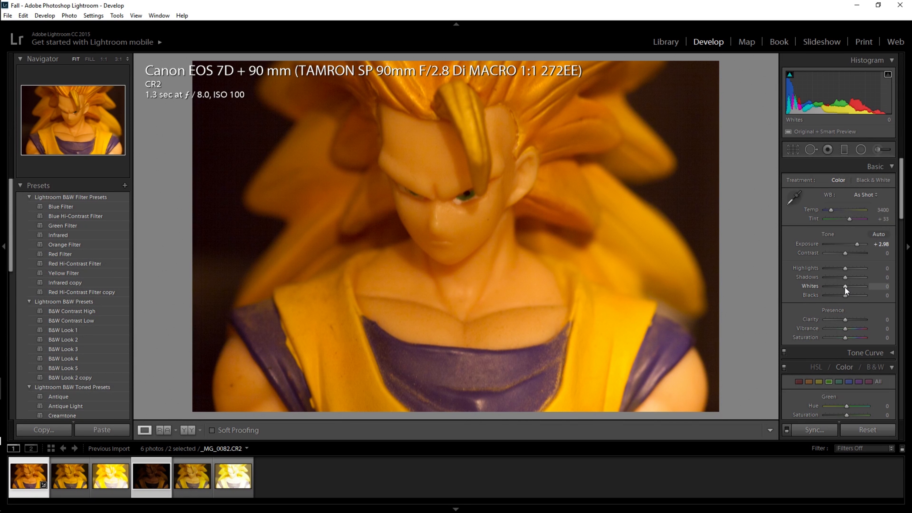
drag(845, 286, 848, 286)
Step: Cool the 1.3-second CR2 photo's white balance to a temperature of 2952, keeping the tint at +33
drag(827, 210, 830, 209)
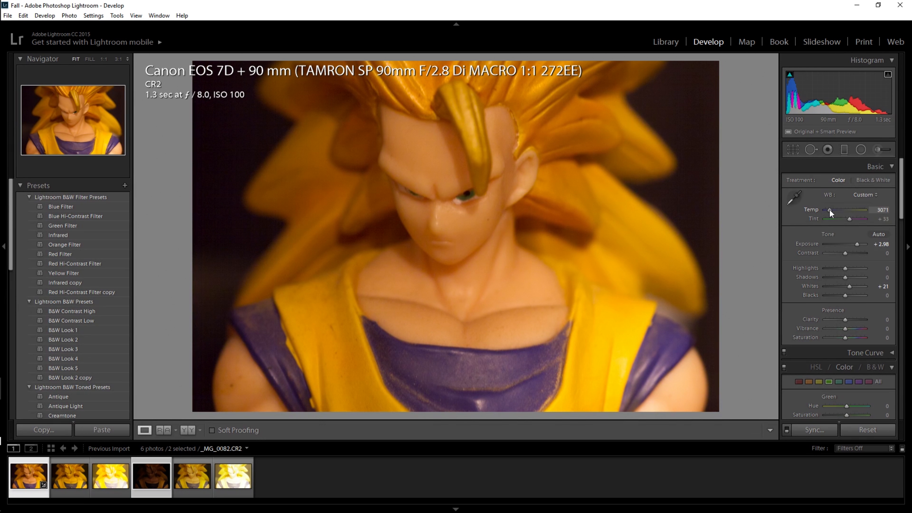
drag(830, 209, 828, 209)
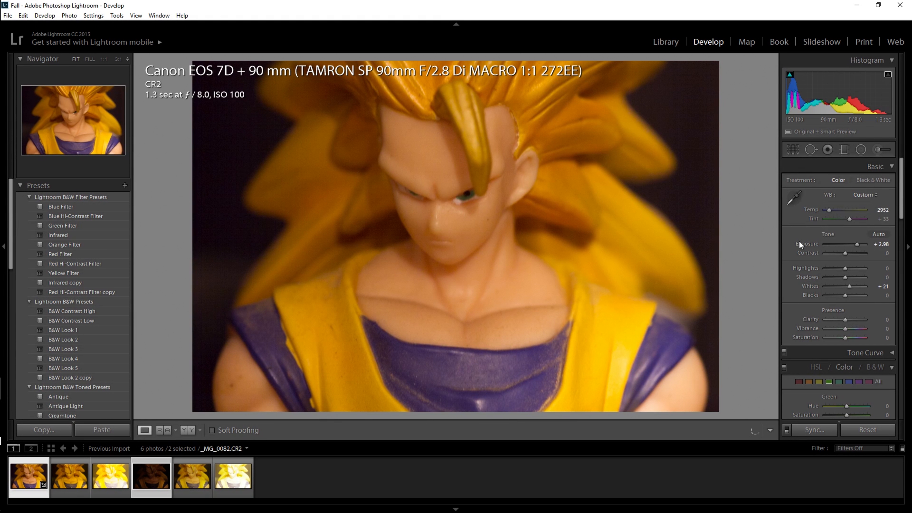
click(848, 220)
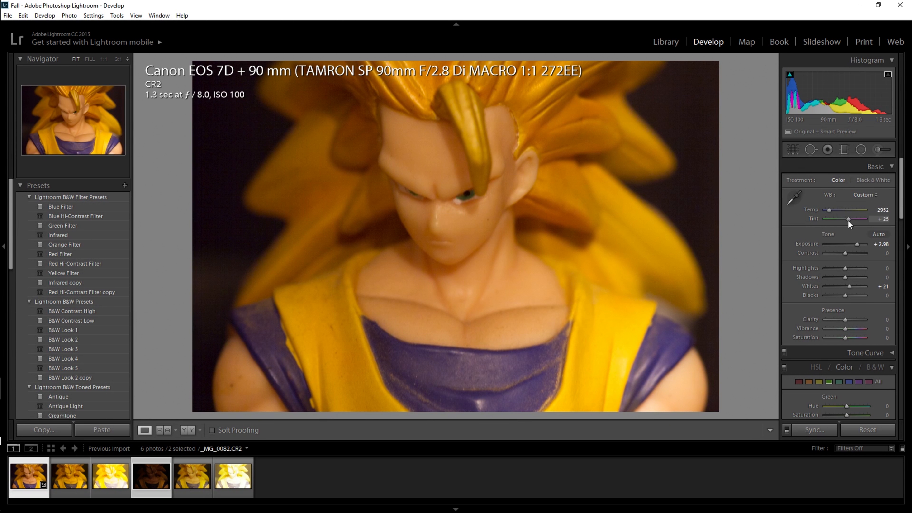
drag(848, 221, 849, 221)
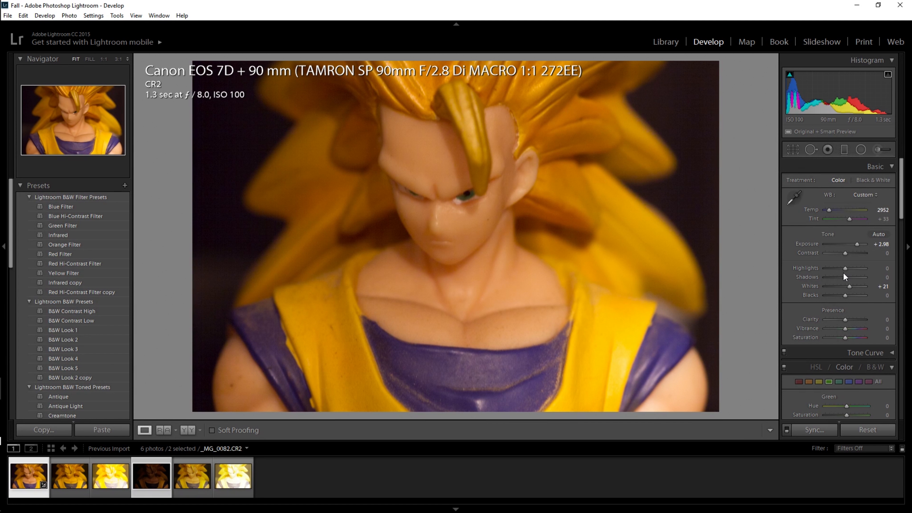
Step: Set the 1.3-second CR2 photo's shadows to +29 and blacks to −24
drag(846, 279, 852, 278)
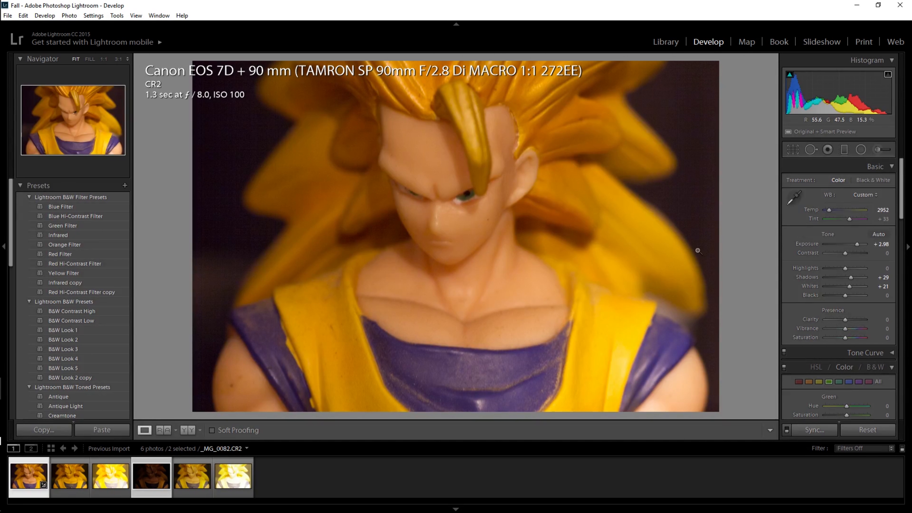
drag(845, 295, 832, 294)
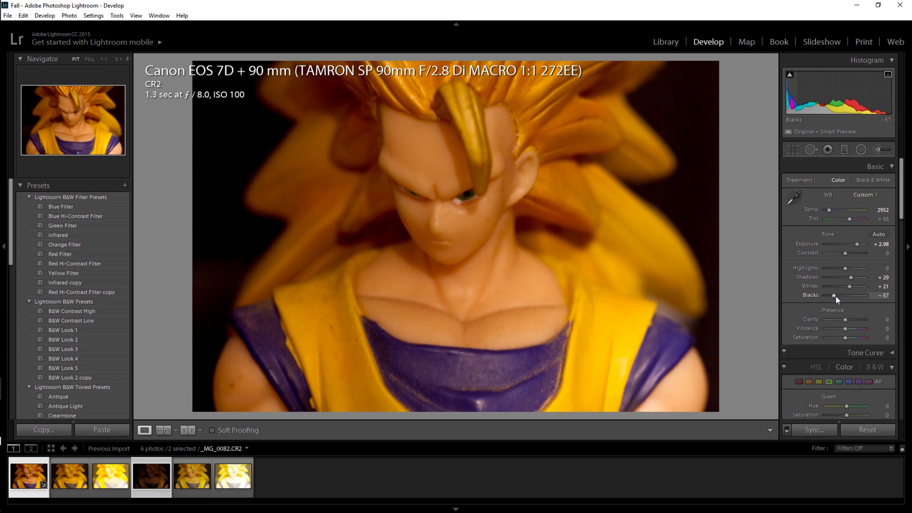
drag(835, 296, 841, 296)
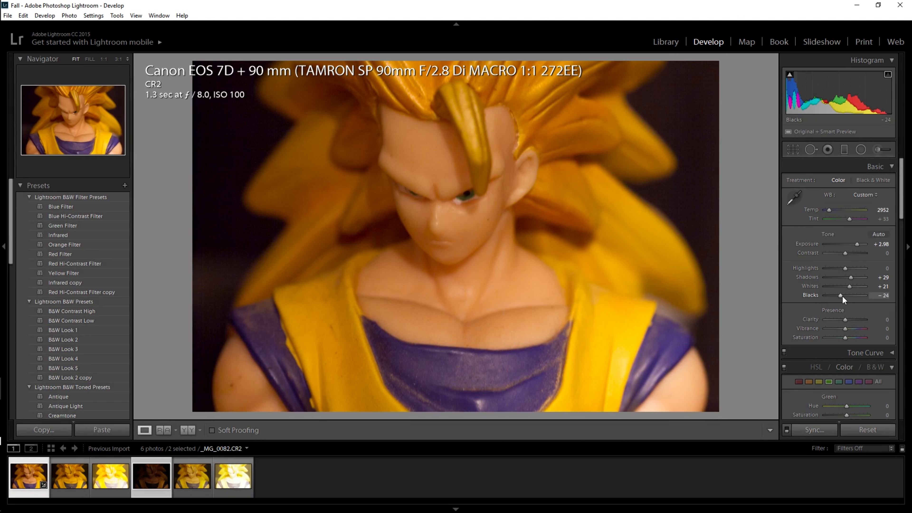
Step: Select the dark 1.3-second JPG photo and set its exposure to +2.98 and whites to +21
click(145, 461)
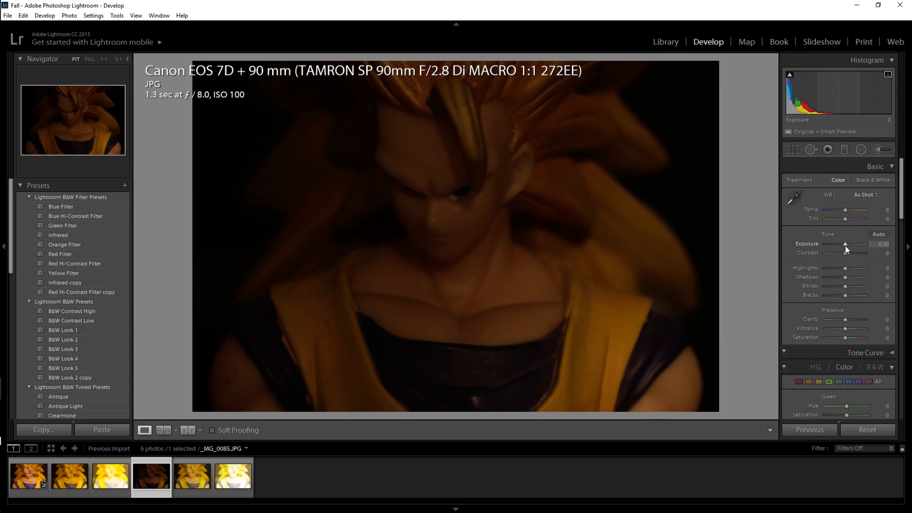
drag(844, 246, 857, 247)
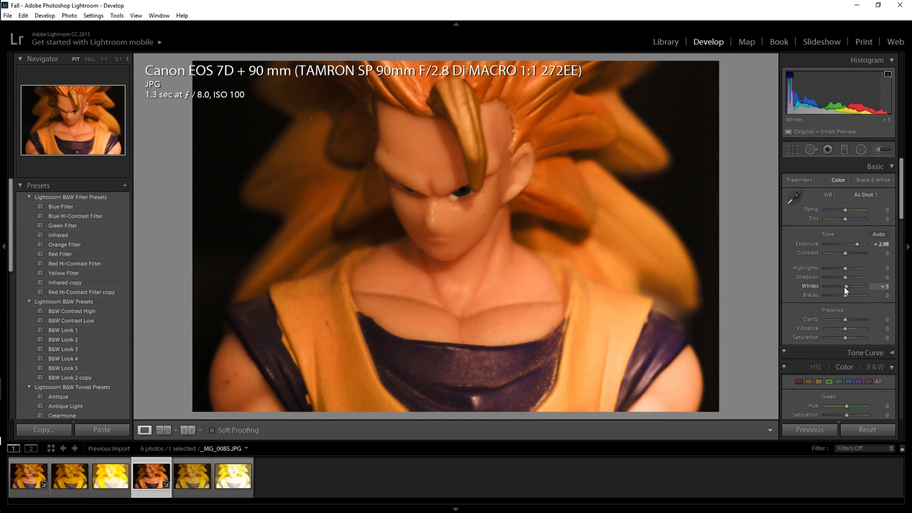
drag(845, 286, 846, 286)
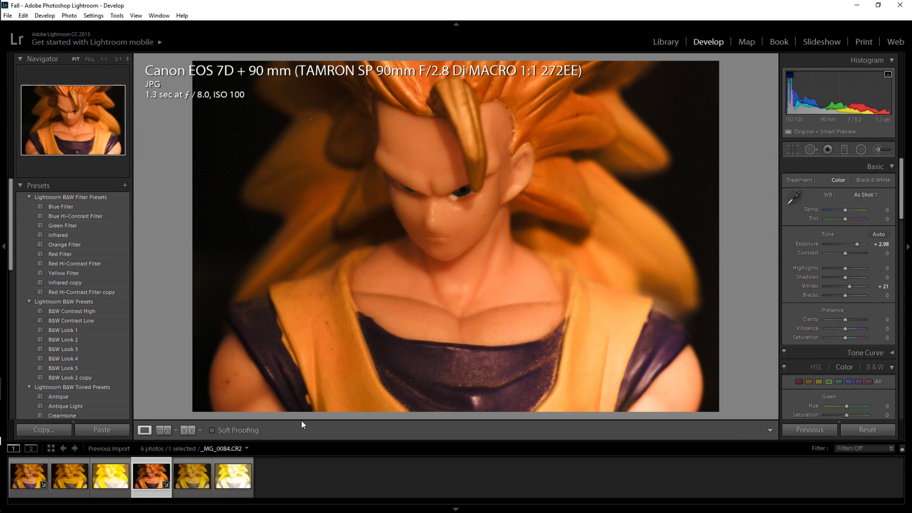
Step: Refine the 1.3-second JPG with exposure +3.21, highlights −62, shadows +52, whites +24, blacks −2 and vibrance +31
drag(845, 278, 849, 281)
drag(845, 328, 845, 297)
drag(850, 285, 850, 285)
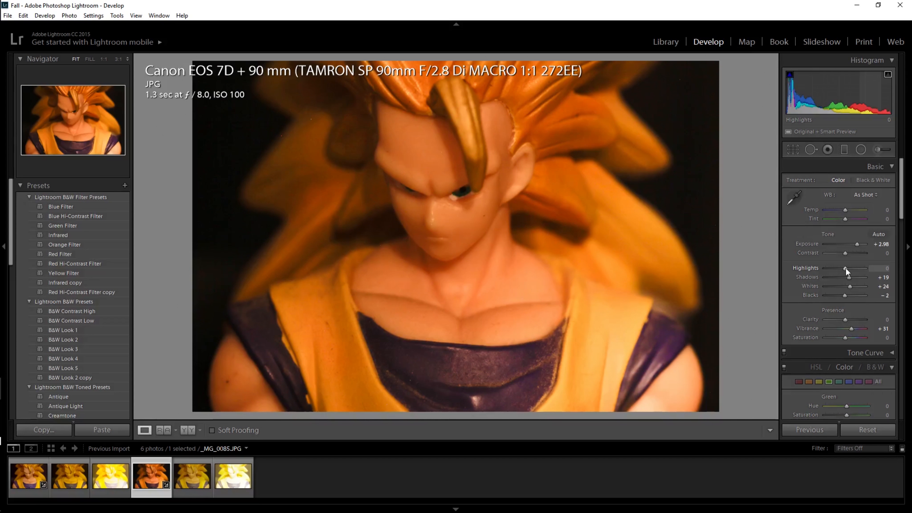
mouse_move(846, 268)
mouse_down()
mouse_move(823, 267)
mouse_move(856, 278)
mouse_up()
drag(857, 242, 858, 242)
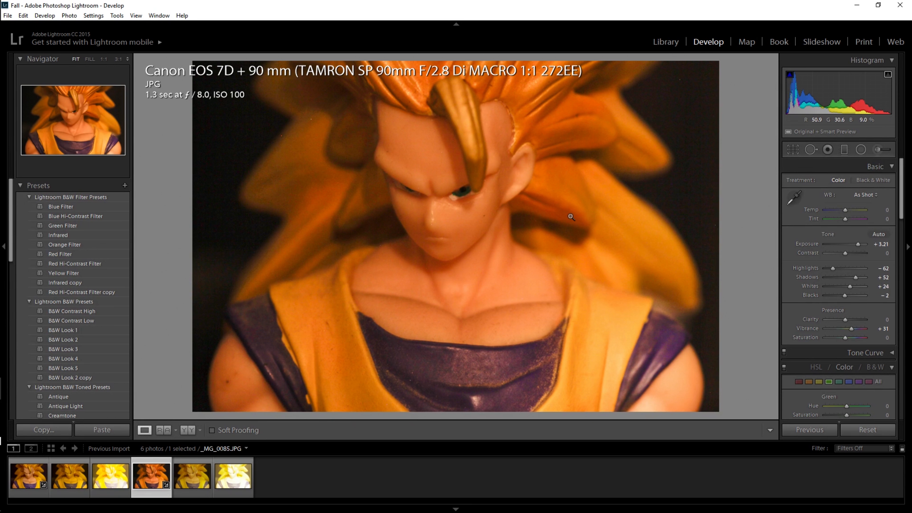
Step: Compare the edited 1.3-second JPG and CR2 photos side by side, making the CR2 the active photo
ctrl+click(30, 482)
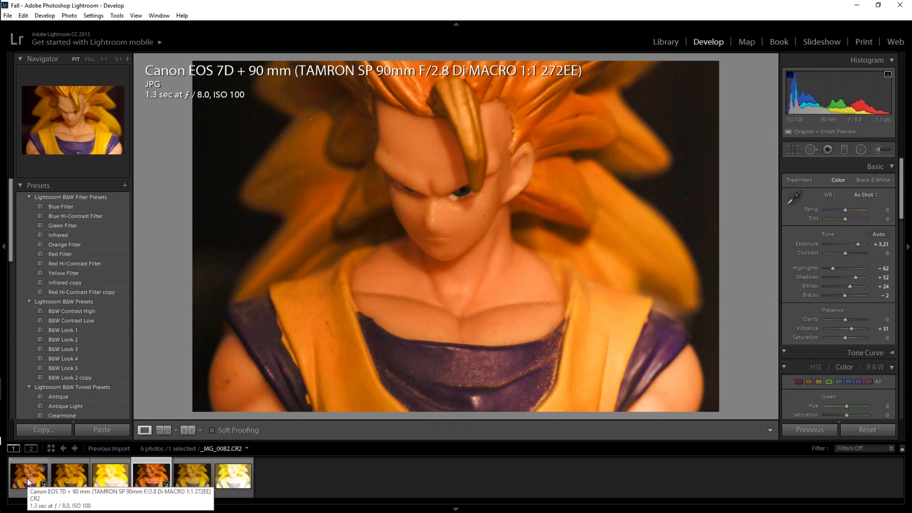
key(c)
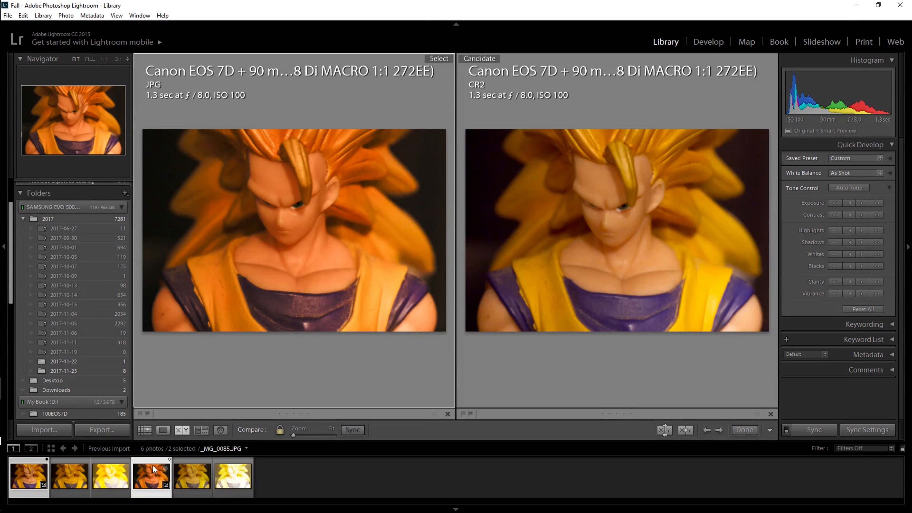
click(185, 429)
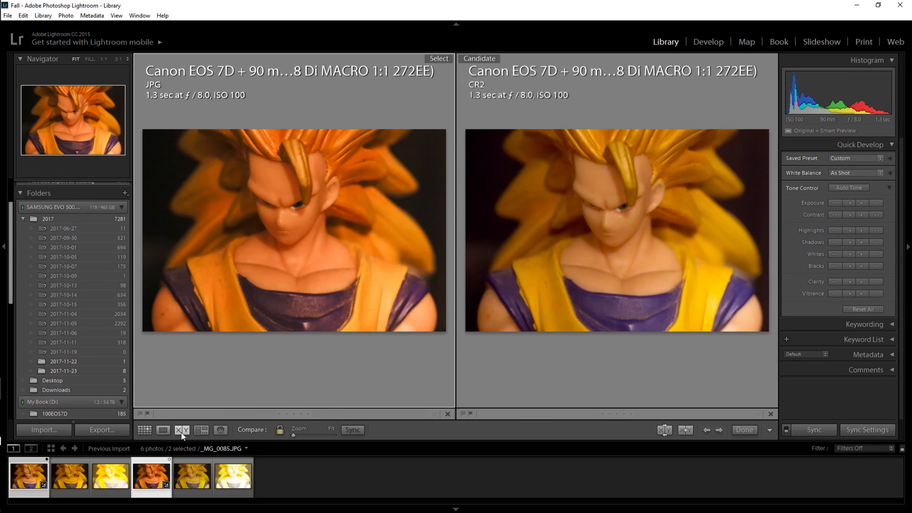
click(182, 432)
click(181, 433)
click(677, 183)
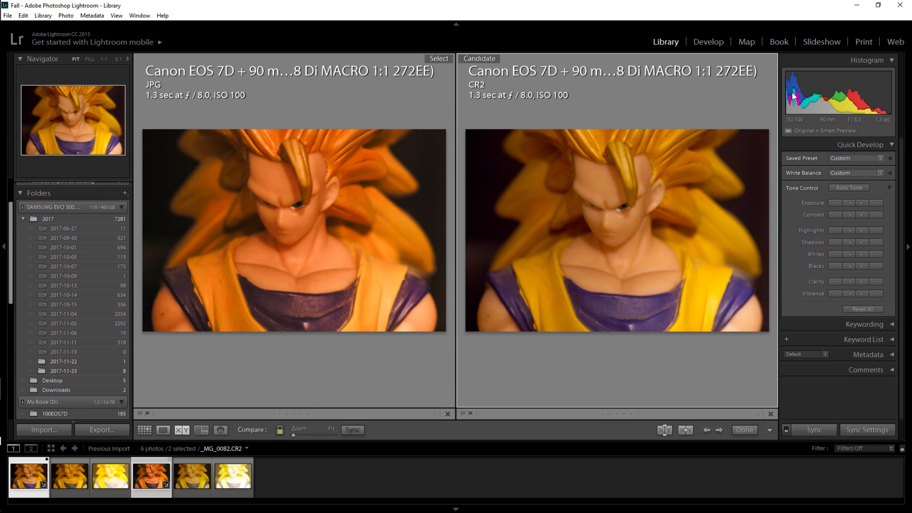
Step: Compare the 10-second CR2 and JPG photos side by side, and show the CR2 alone
key(c)
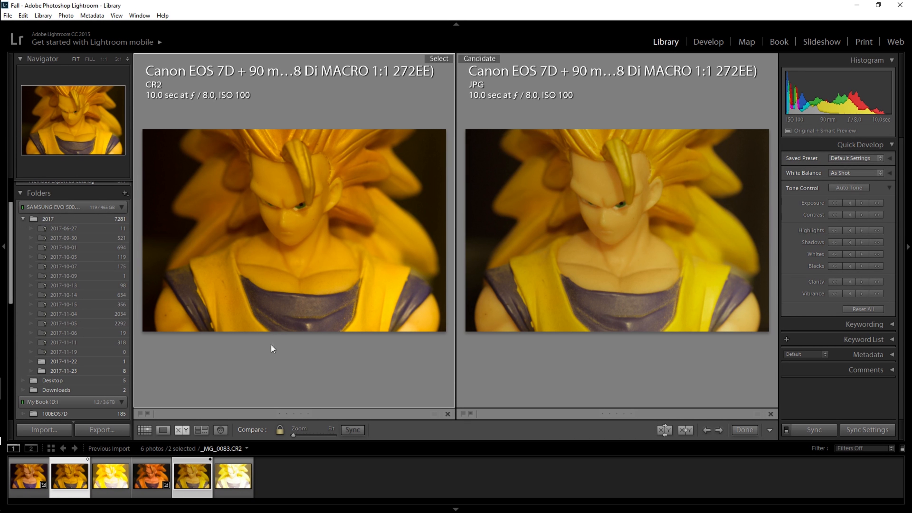
click(160, 430)
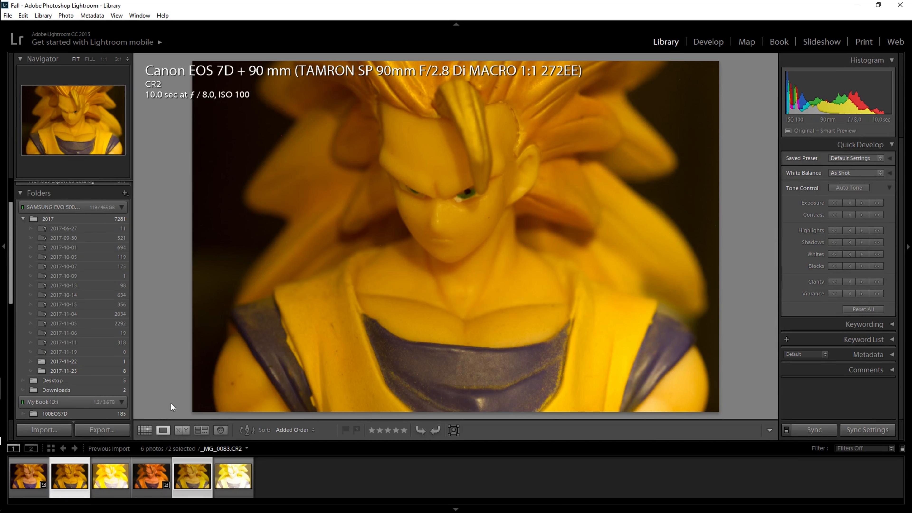
Step: Open the 10-second CR2 for developing and set its white balance by sampling the white of the figure's eye
click(709, 40)
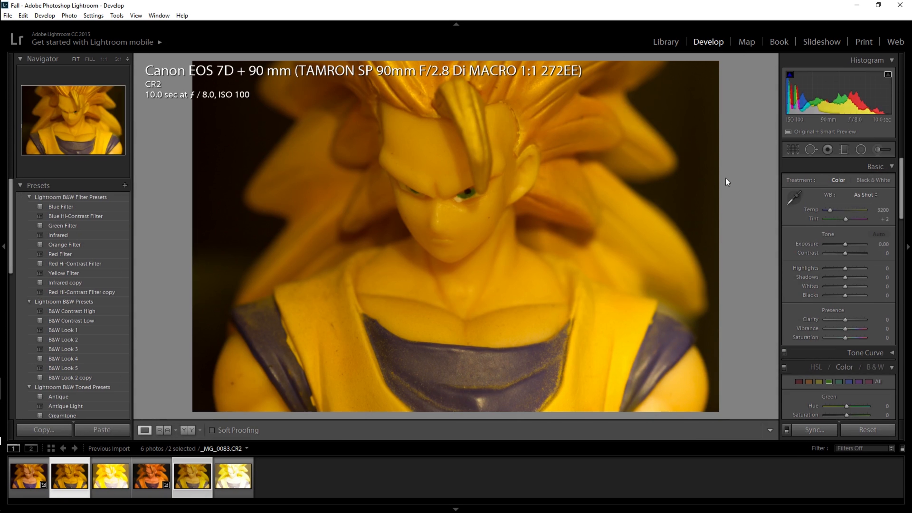
click(792, 199)
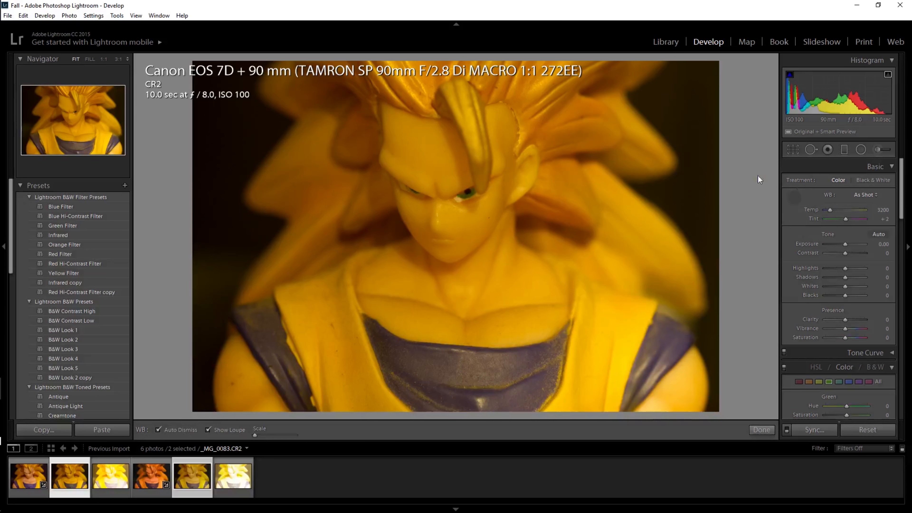
click(461, 198)
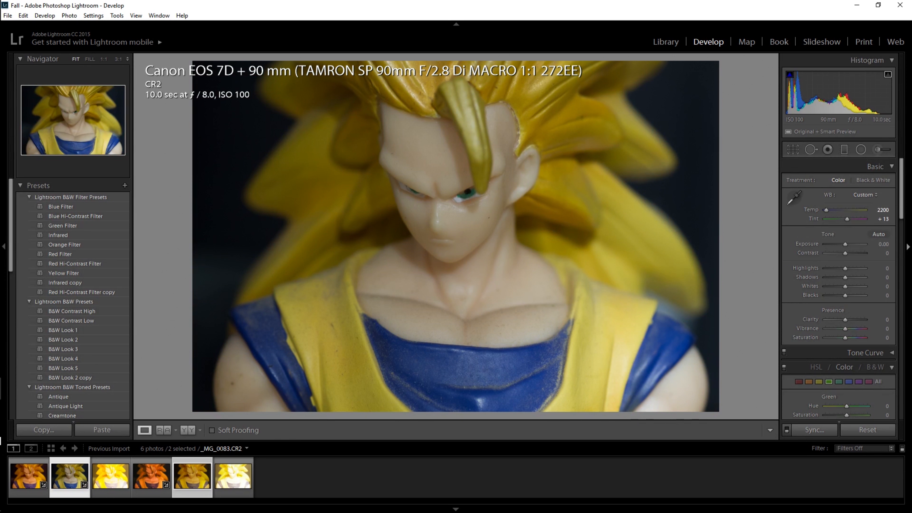
Step: Set the 10-second CR2's exposure to +0.60, highlights −38, shadows −14, whites +24, blacks −24 and vibrance +33
drag(845, 296, 850, 286)
drag(844, 246, 842, 296)
drag(848, 328, 852, 329)
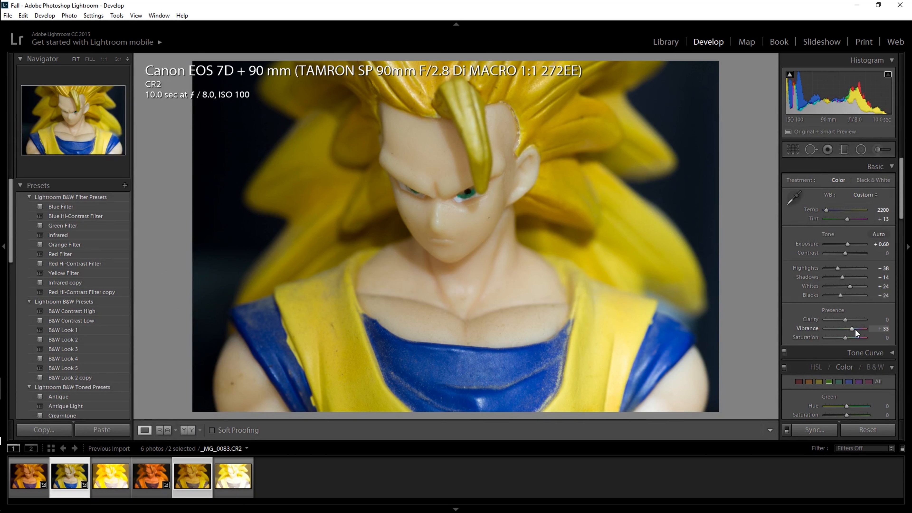
drag(843, 277, 843, 277)
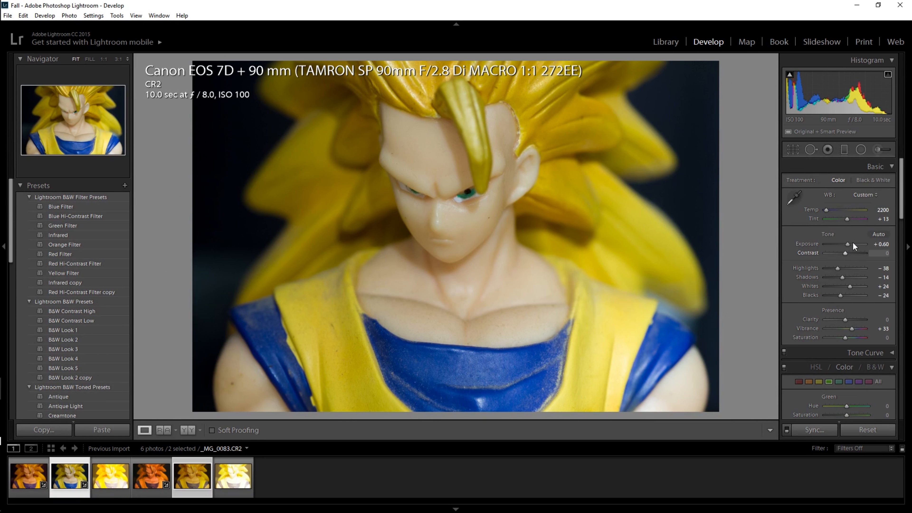
mouse_move(900, 201)
mouse_down()
mouse_move(902, 318)
mouse_move(902, 193)
mouse_move(908, 219)
mouse_move(908, 211)
mouse_up()
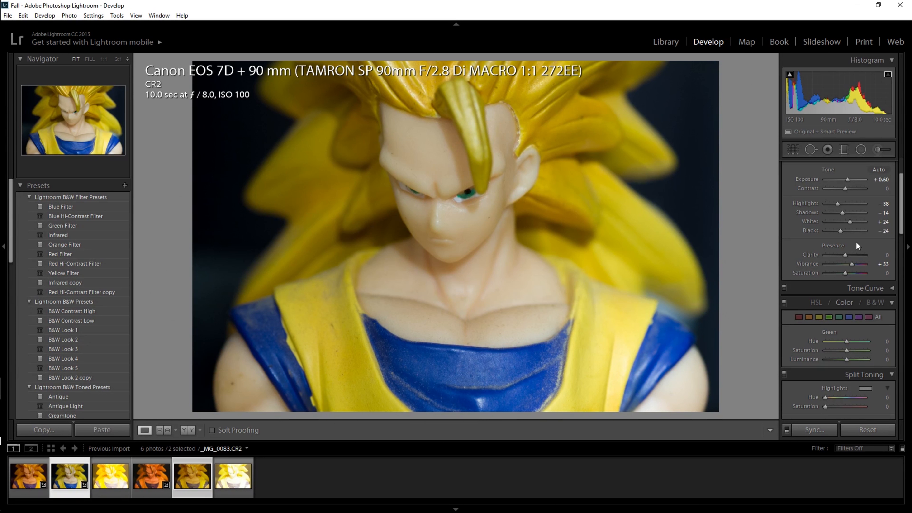
drag(840, 232, 840, 231)
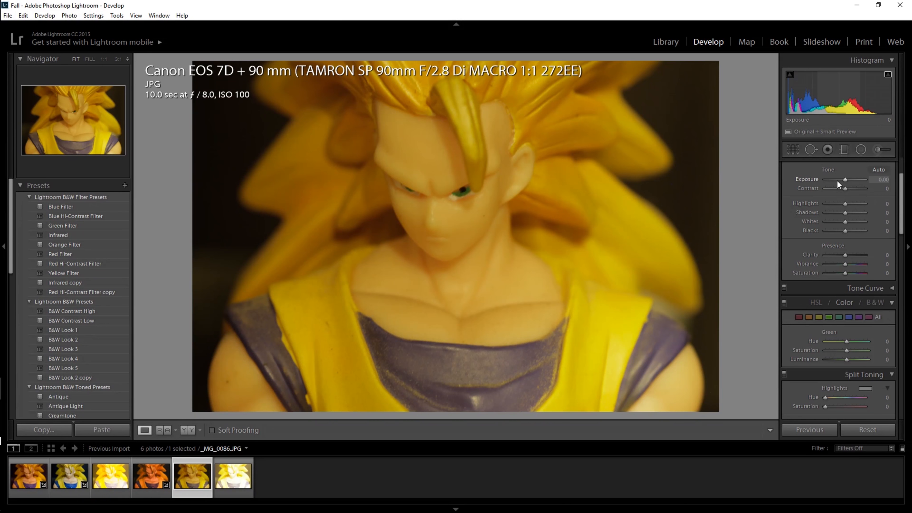
Step: Set the 10-second JPG's exposure to +1.07, highlights −100, whites +29, blacks −38 and clarity +14
drag(845, 180, 850, 179)
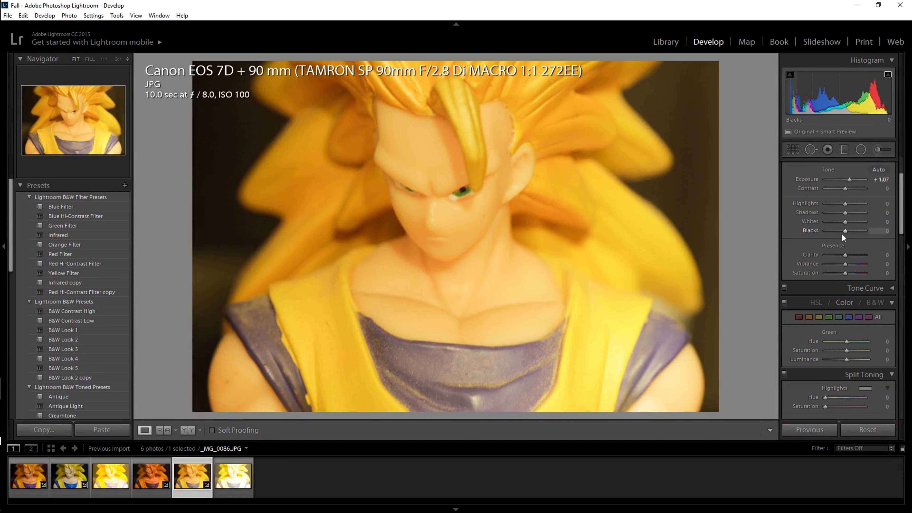
drag(842, 234, 849, 222)
drag(843, 253, 849, 255)
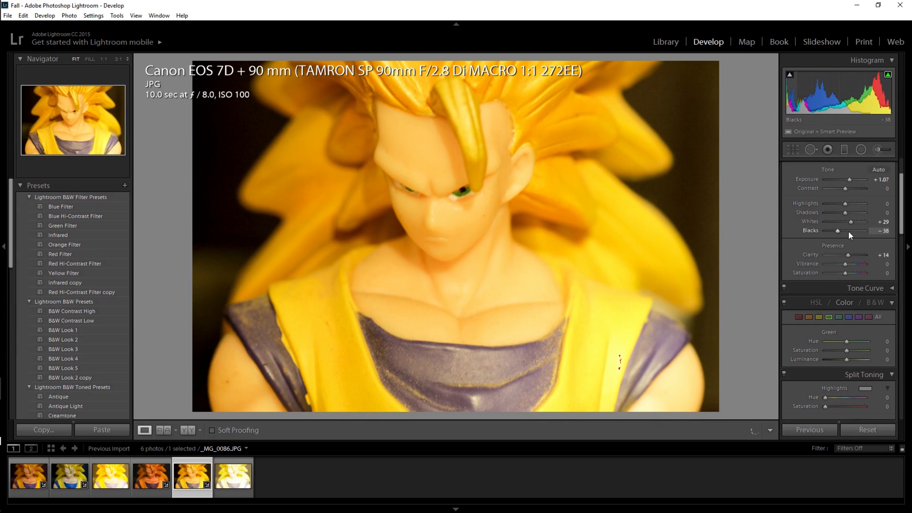
drag(839, 204, 828, 204)
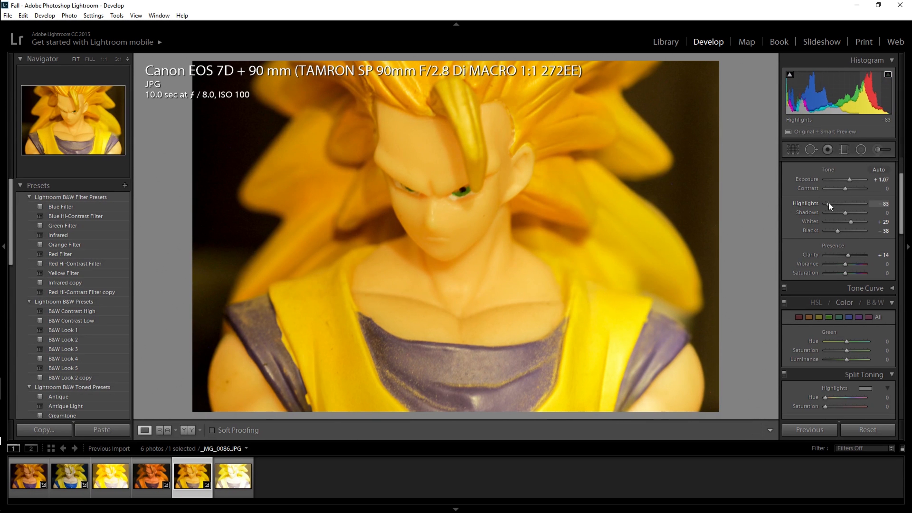
click(822, 203)
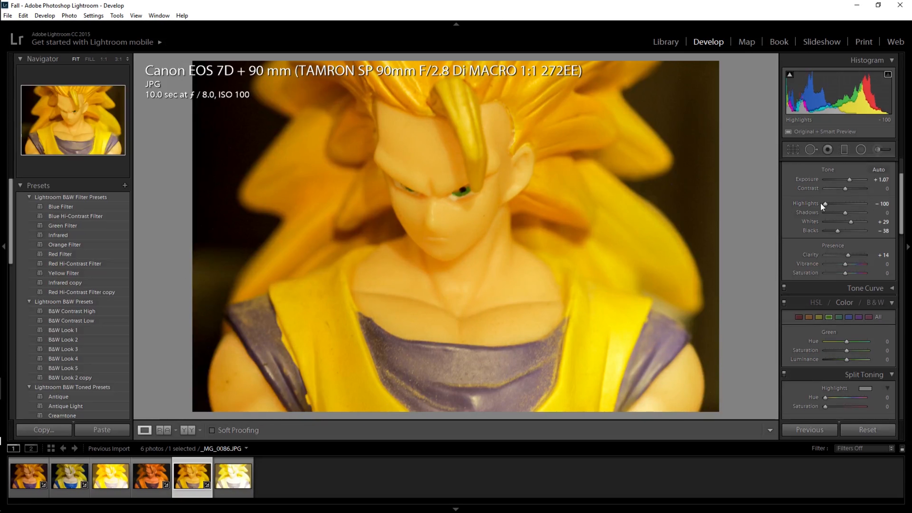
click(819, 203)
Step: Set the 10-second JPG's white balance by sampling the white of the figure's eye as the neutral target
scroll(895, 215, up, 3)
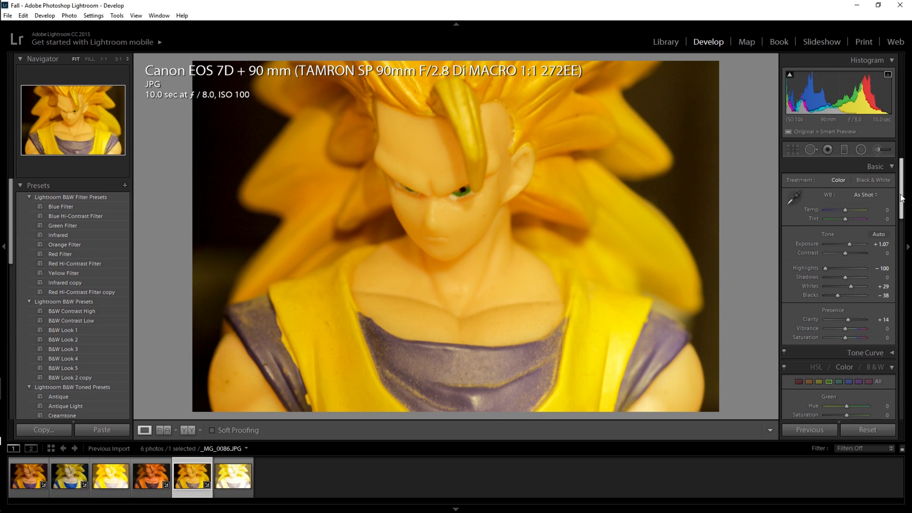
click(794, 197)
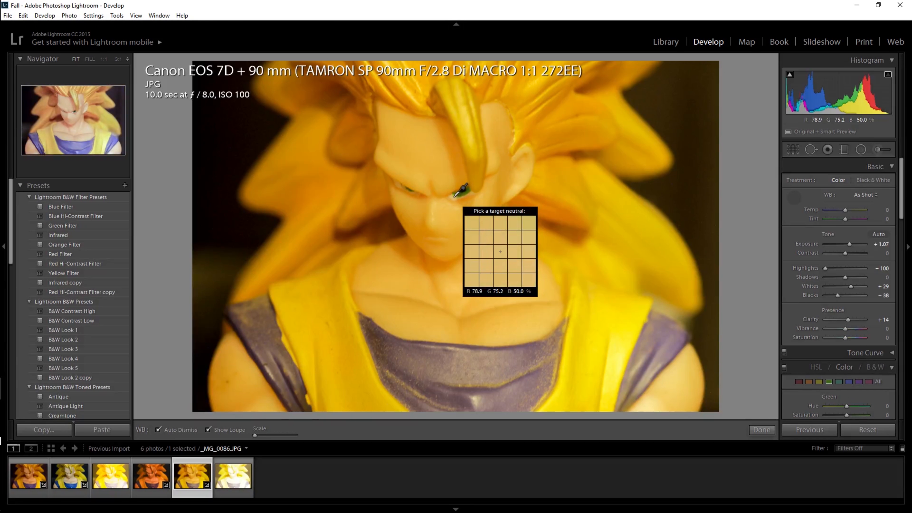
click(454, 196)
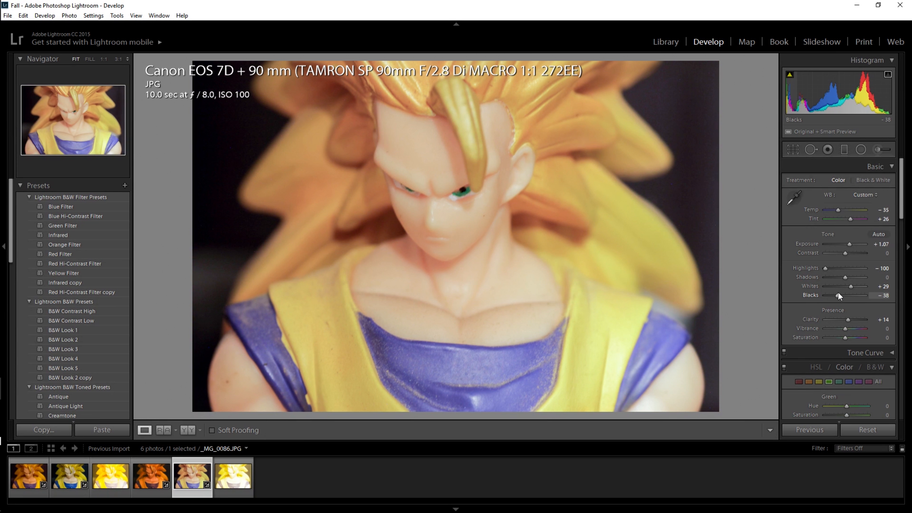
Step: Refine the 10-second JPG with exposure +0.60, shadows −24, blacks −57 and vibrance +14
drag(838, 296, 834, 296)
drag(849, 245, 846, 244)
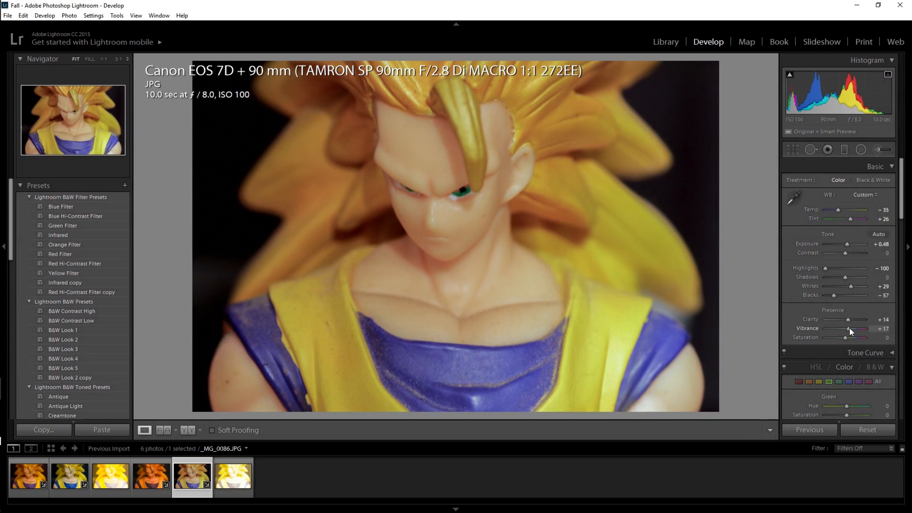
drag(846, 328, 849, 328)
drag(846, 277, 840, 277)
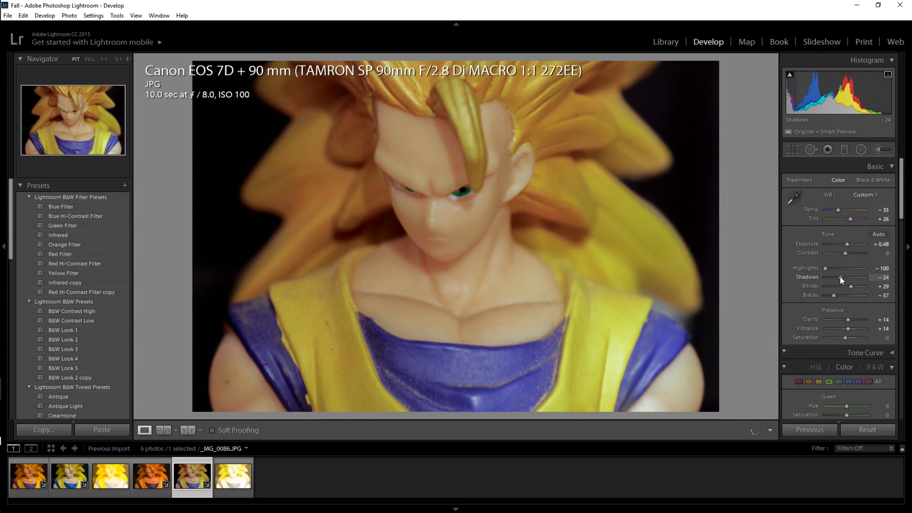
drag(846, 244, 847, 241)
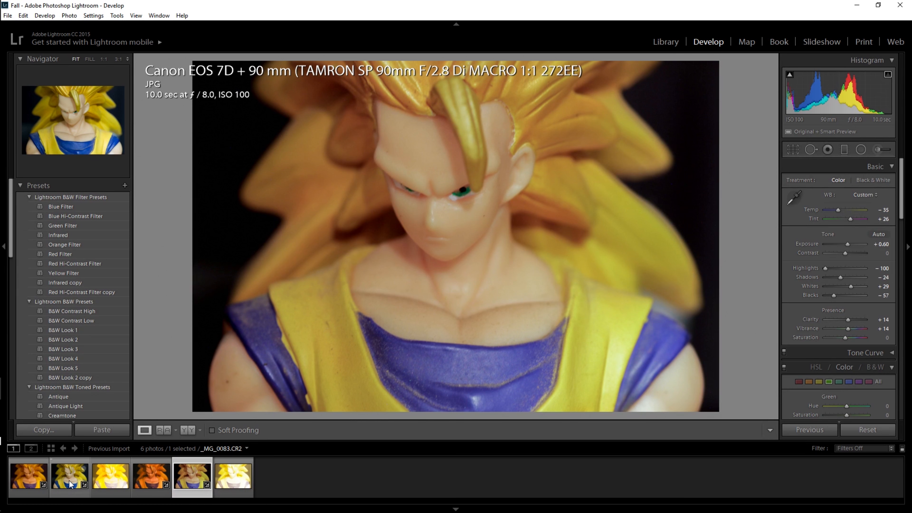
Step: Compare the edited 10-second JPG side by side with the 10-second CR2 in the Library
click(658, 42)
click(144, 430)
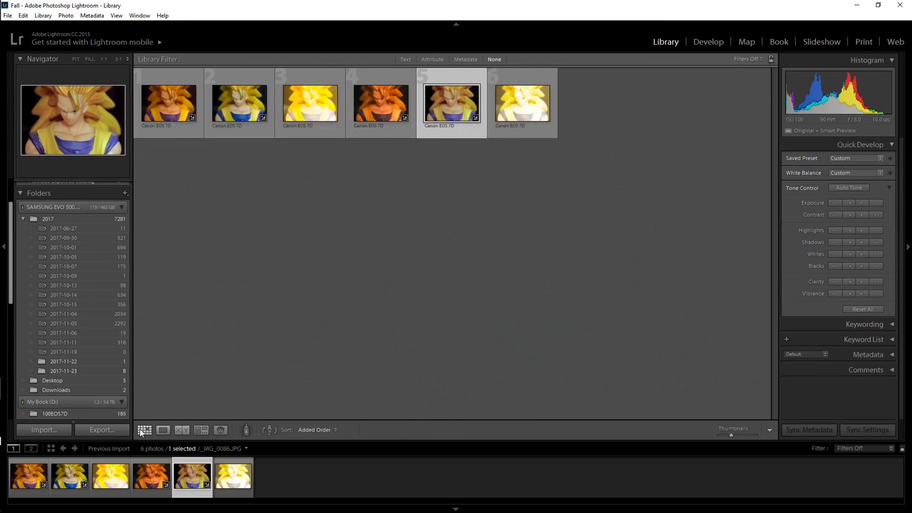
ctrl+click(68, 491)
key(c)
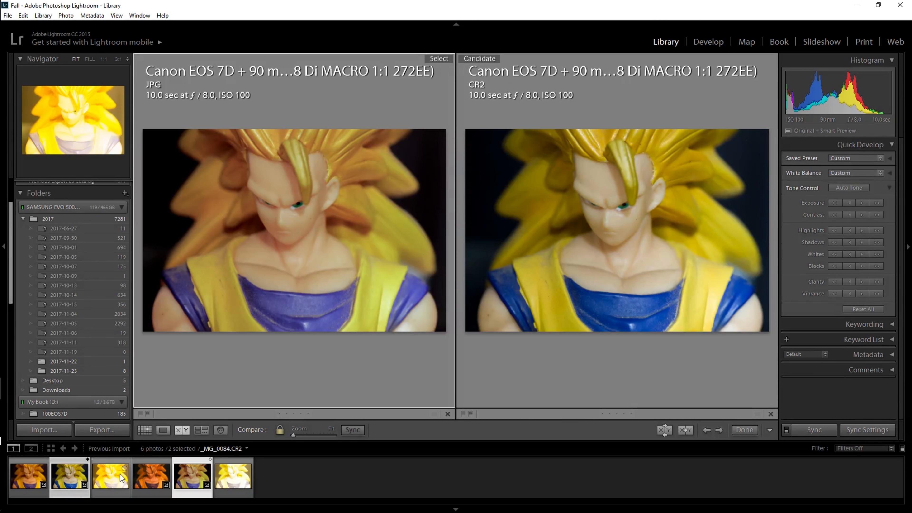
Step: Compare the unedited 30-second CR2 side by side with the 30-second JPG, and return to the thumbnail grid
click(69, 462)
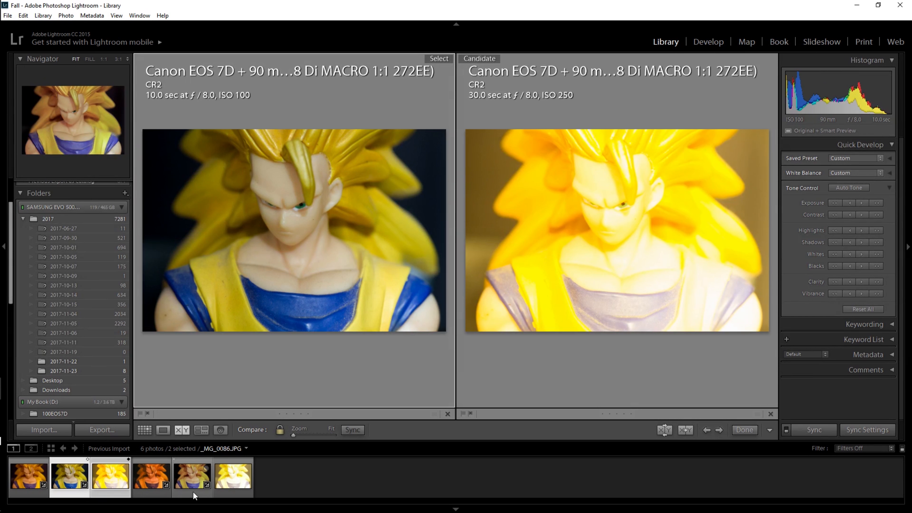
click(192, 483)
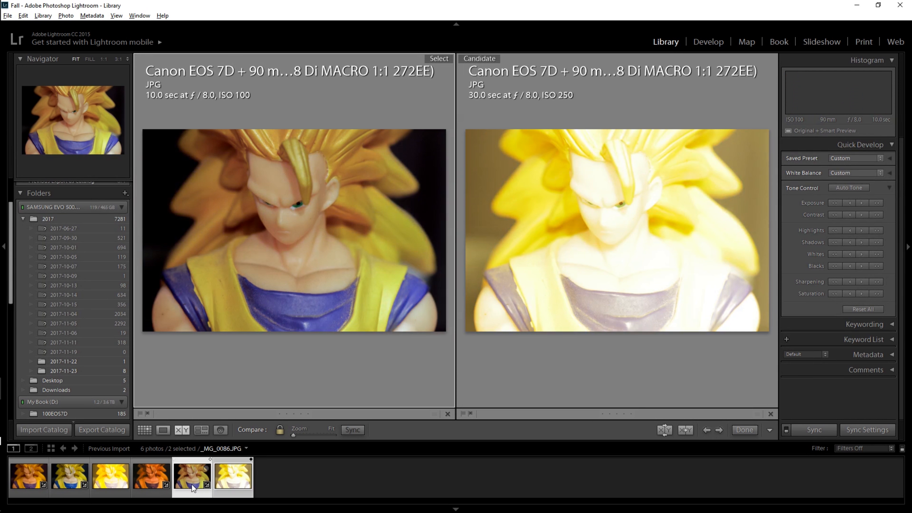
click(96, 480)
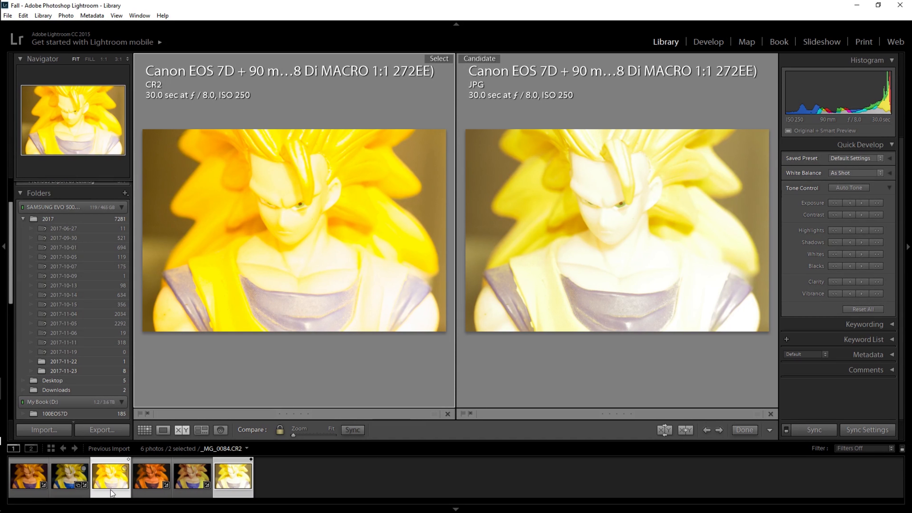
click(144, 430)
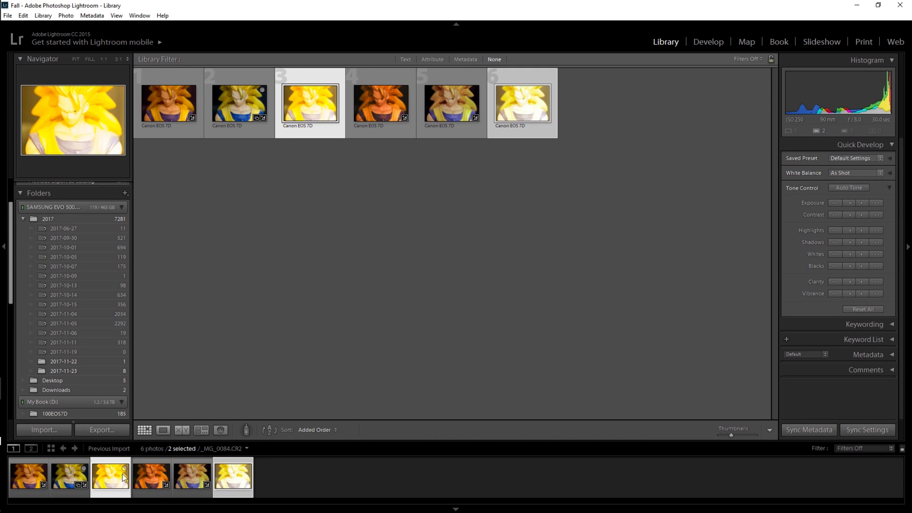
Step: Open the 30-second CR2 for developing and set exposure −1.31, highlights −64, clarity +5, vibrance −33 and saturation −7
click(706, 42)
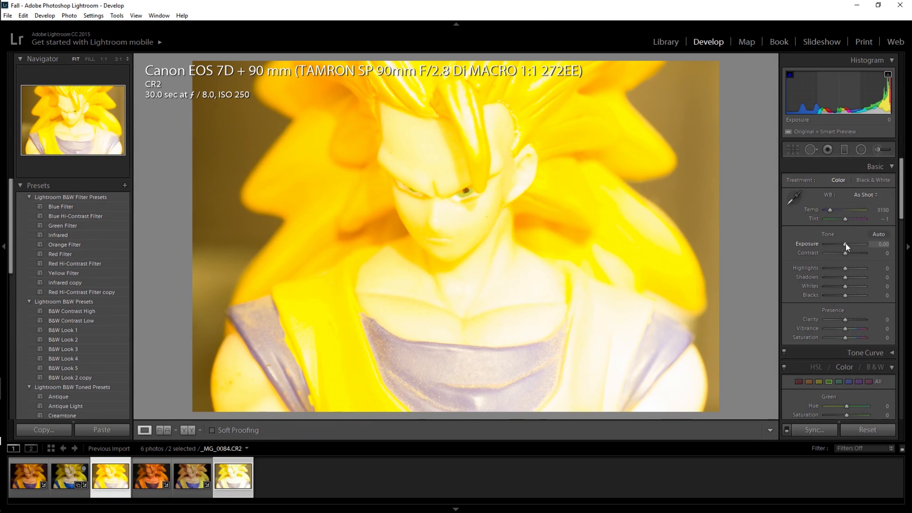
drag(846, 244, 832, 269)
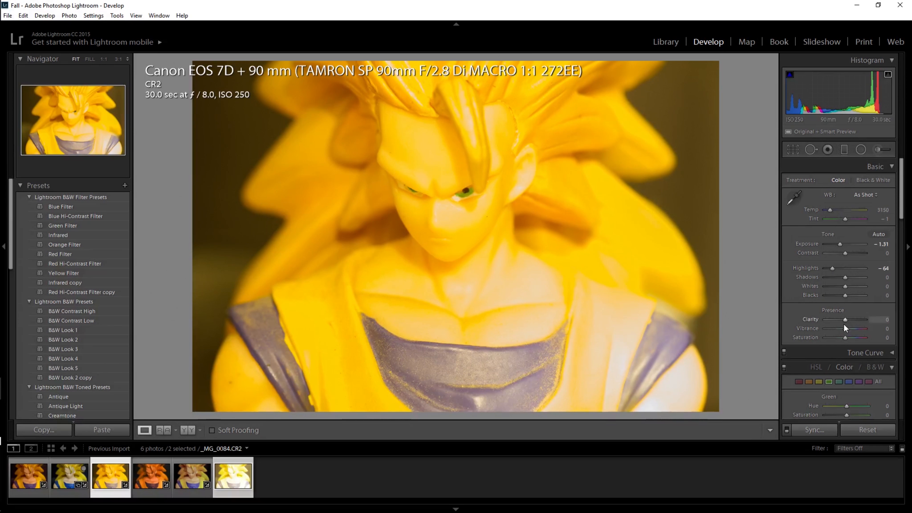
drag(844, 327, 844, 337)
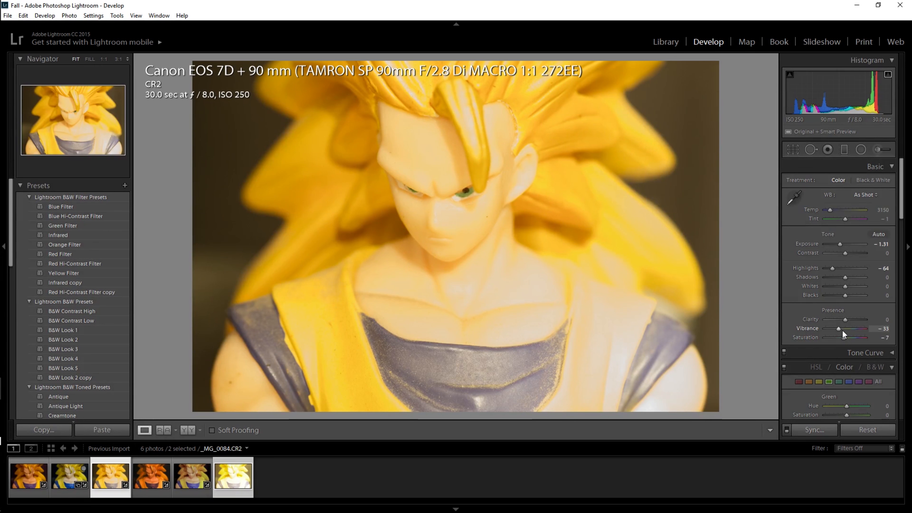
drag(843, 322, 845, 321)
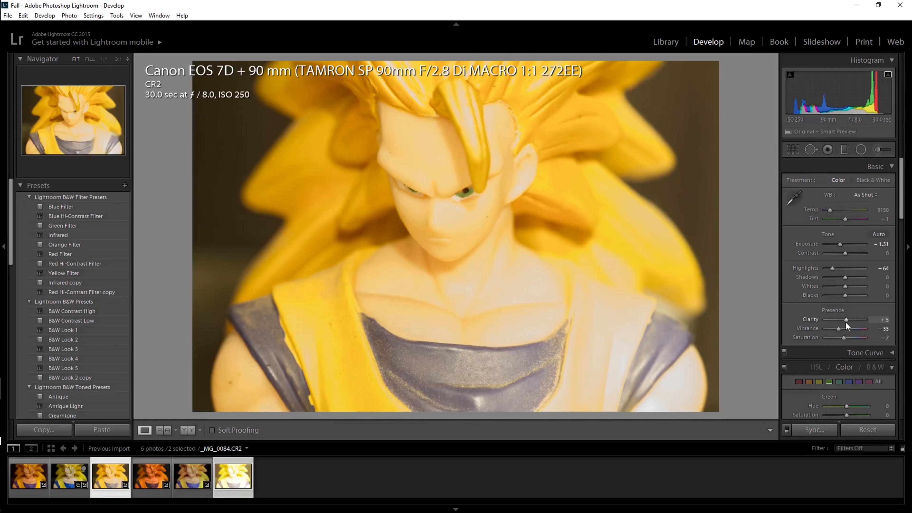
Step: Refine the 30-second CR2 with contrast +12, highlights −100, shadows −52, whites +19, blacks −14 and saturation −5, keeping exposure at −1.31
drag(844, 287, 836, 278)
drag(840, 245, 839, 247)
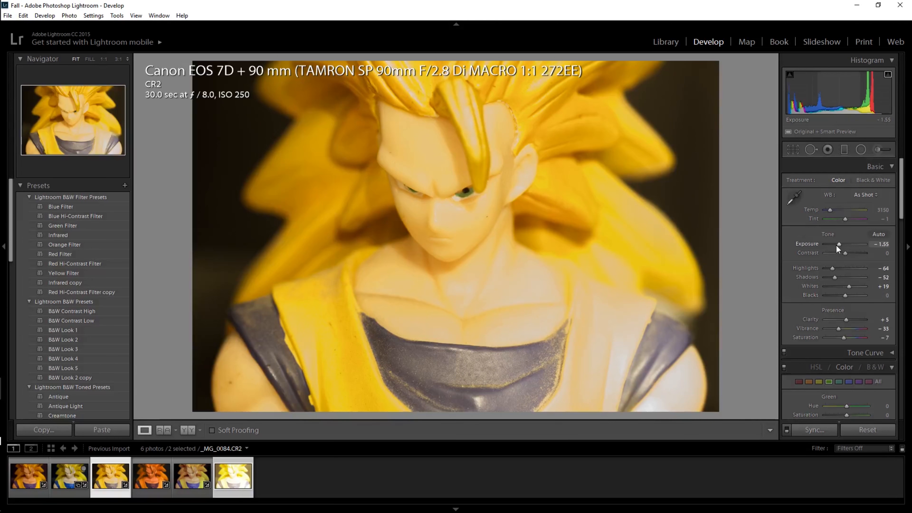
drag(844, 254, 842, 242)
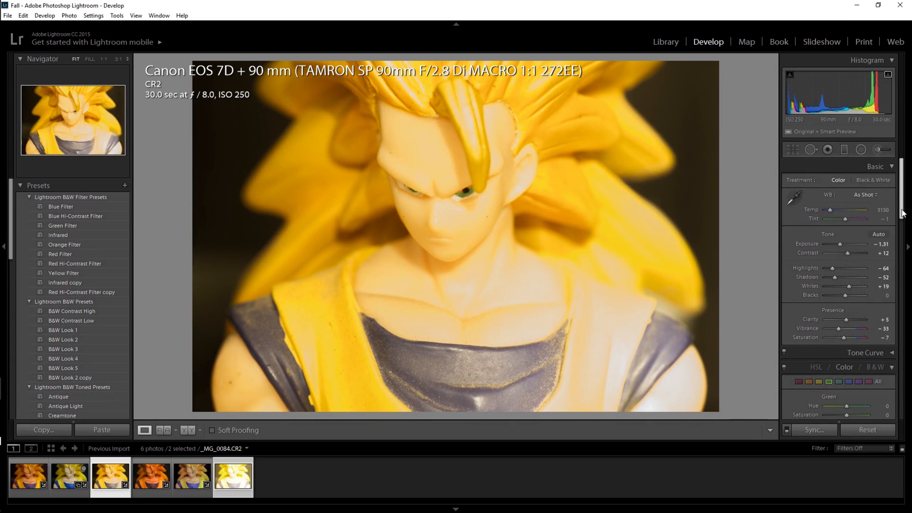
scroll(862, 270, down, 1)
drag(845, 310, 845, 309)
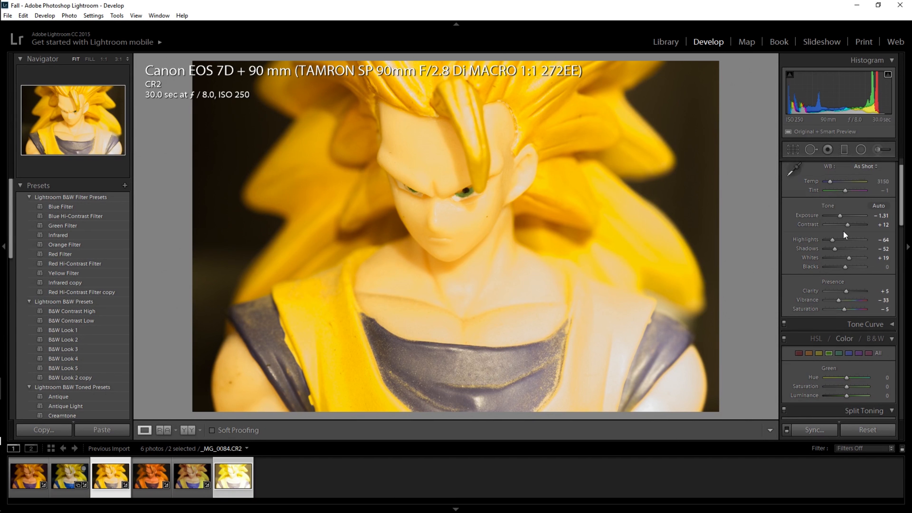
drag(832, 241, 839, 268)
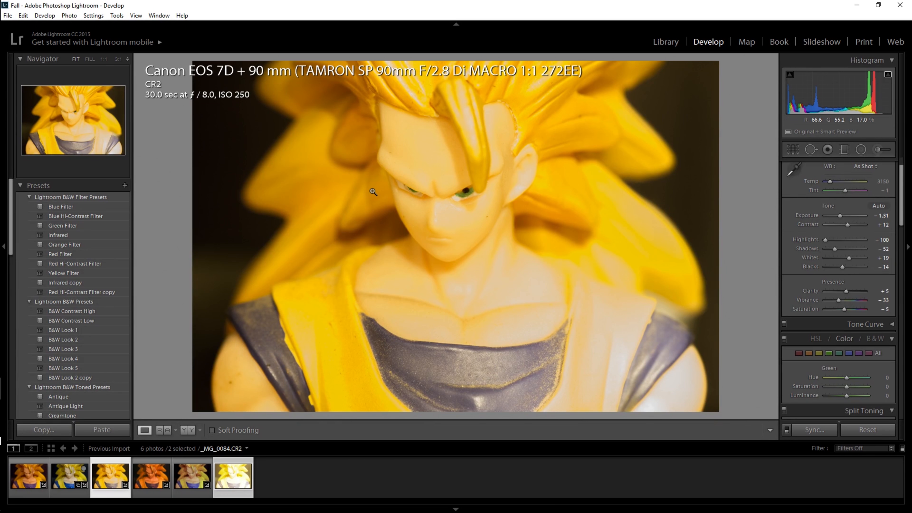
Step: Set the 30-second JPG's exposure to −1.91, highlights −10, shadows +2, whites +62, blacks −57, clarity +10 and vibrance +17
click(227, 463)
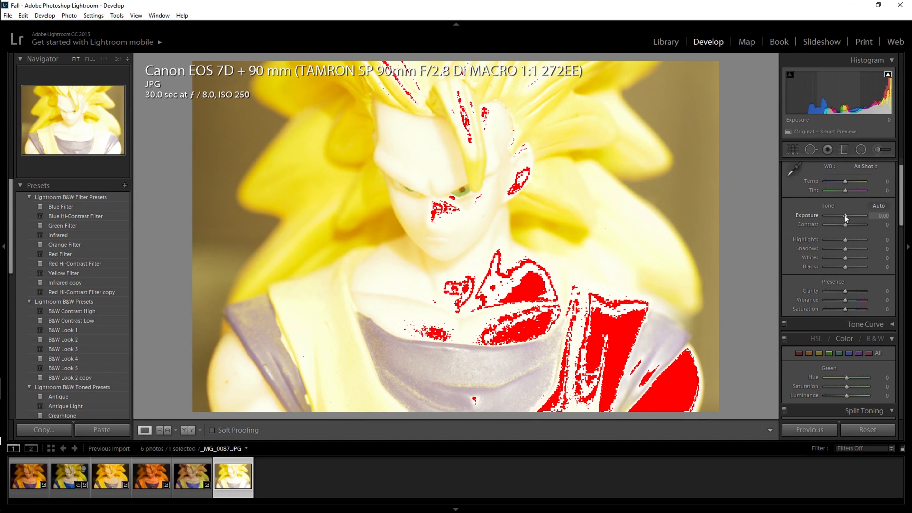
drag(844, 215, 839, 216)
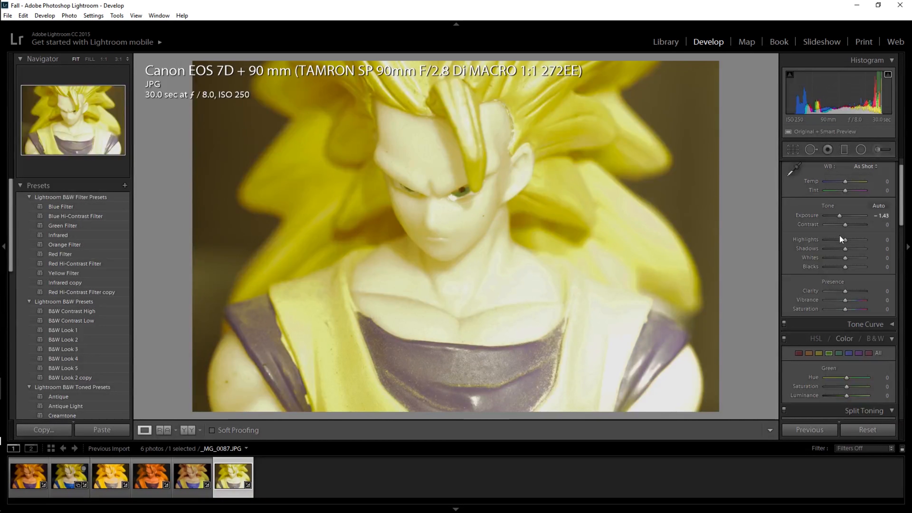
mouse_move(844, 249)
mouse_down()
mouse_move(833, 266)
mouse_move(852, 243)
mouse_move(839, 216)
mouse_move(847, 259)
mouse_move(857, 260)
mouse_up()
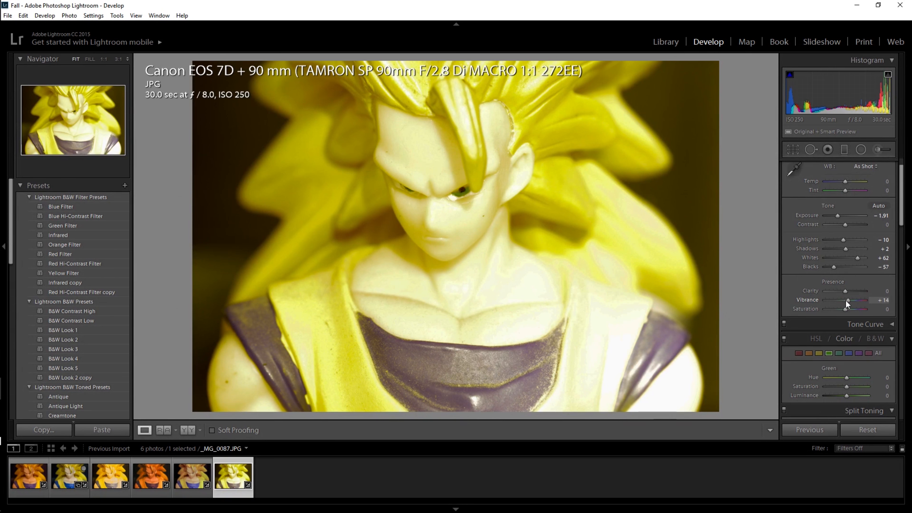
drag(846, 300, 848, 294)
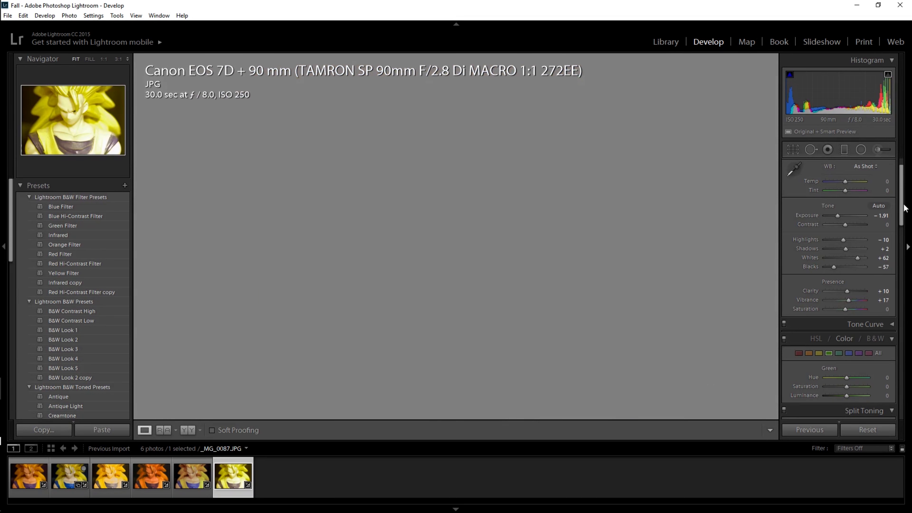
Step: Try luminance noise reduction on the 30-second JPG and return it to 0
click(905, 216)
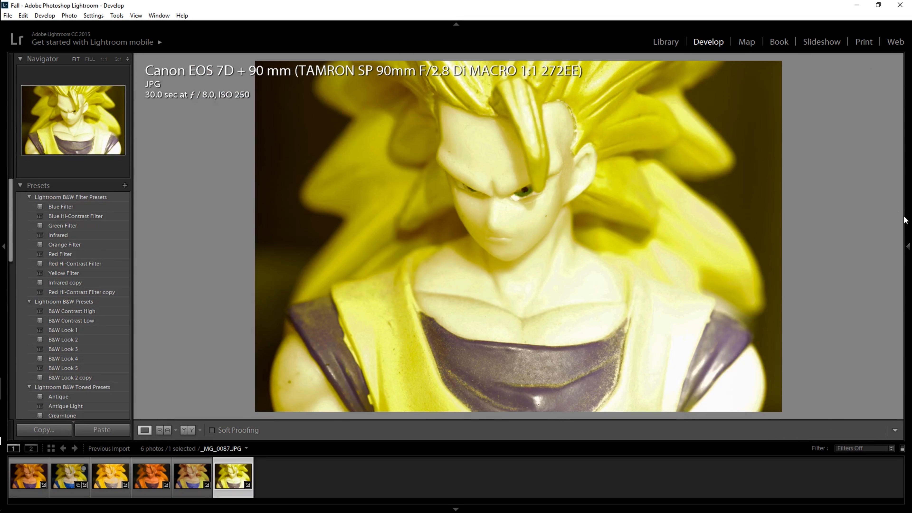
click(906, 217)
drag(900, 224, 890, 298)
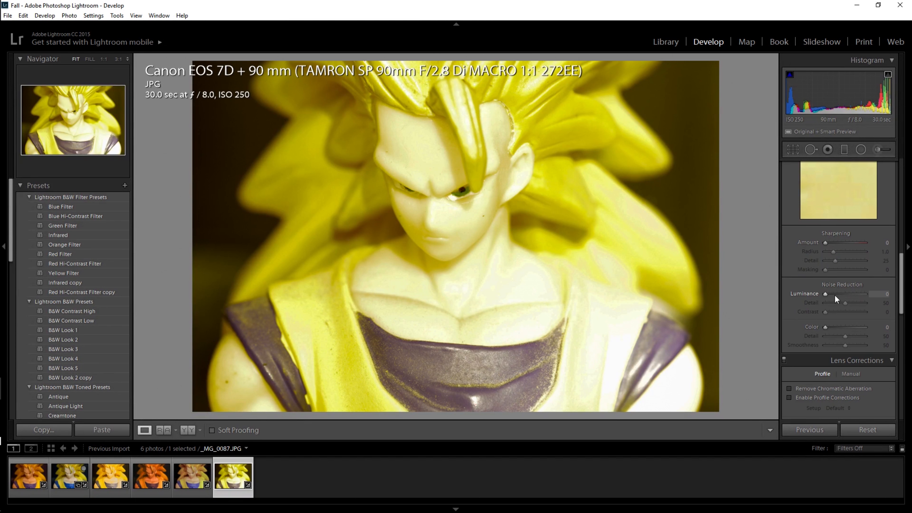
click(832, 294)
drag(832, 294, 821, 293)
Step: Add the 30-second CR2 to the selection and try the Reference View in side-by-side and stacked layouts
ctrl+click(116, 481)
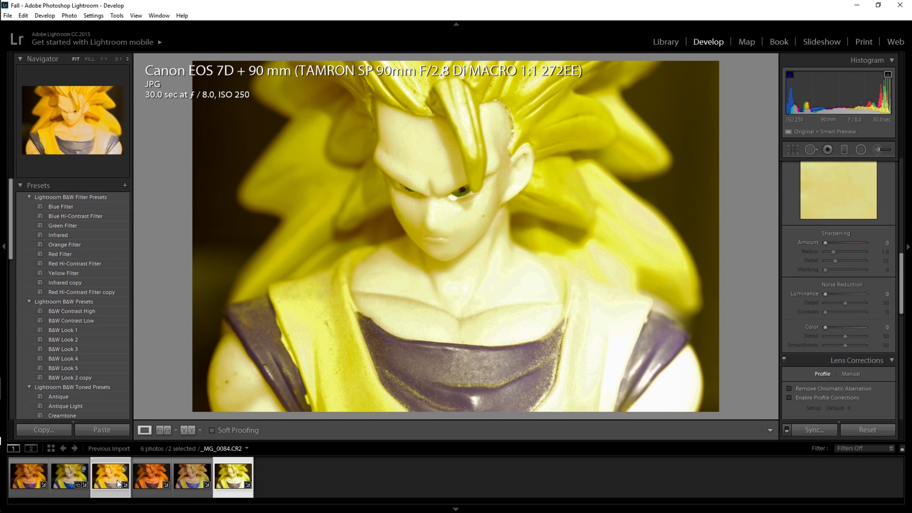
click(161, 433)
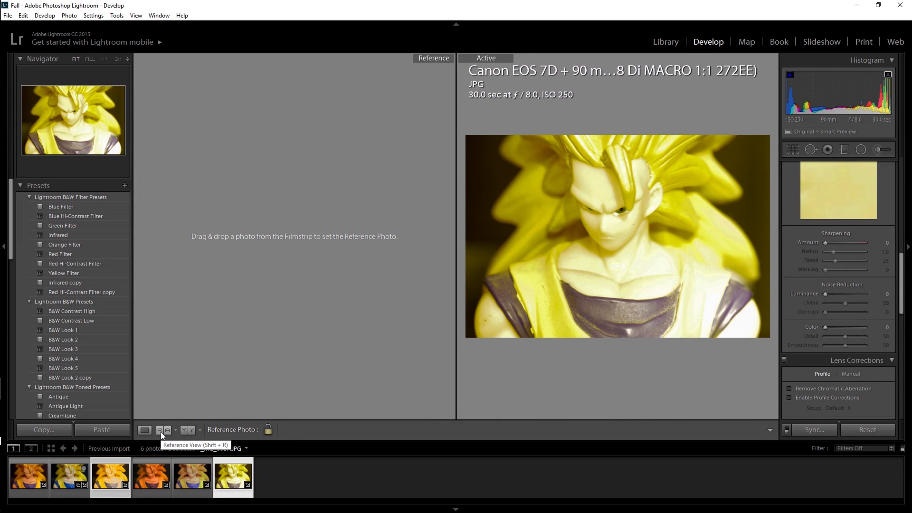
click(165, 433)
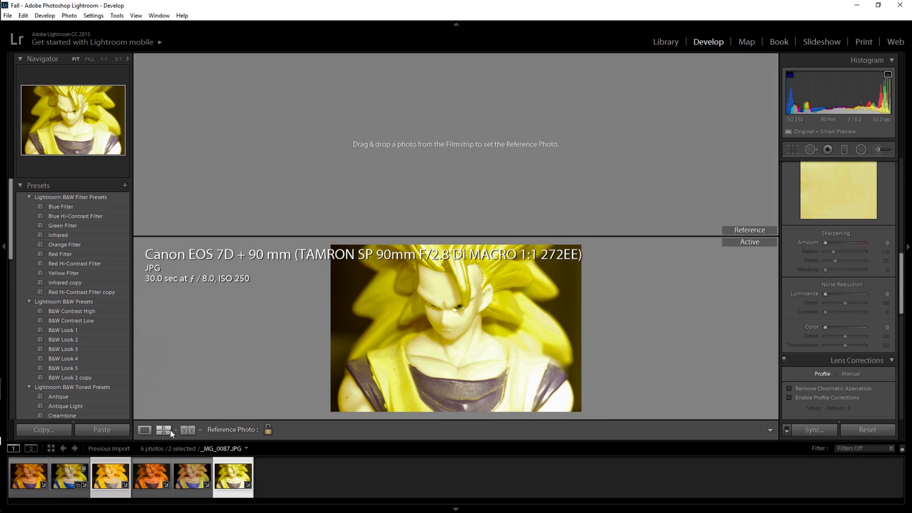
click(171, 431)
Step: Examine the 30-second JPG before and after editing in the side-by-side, split and stacked layouts
click(183, 431)
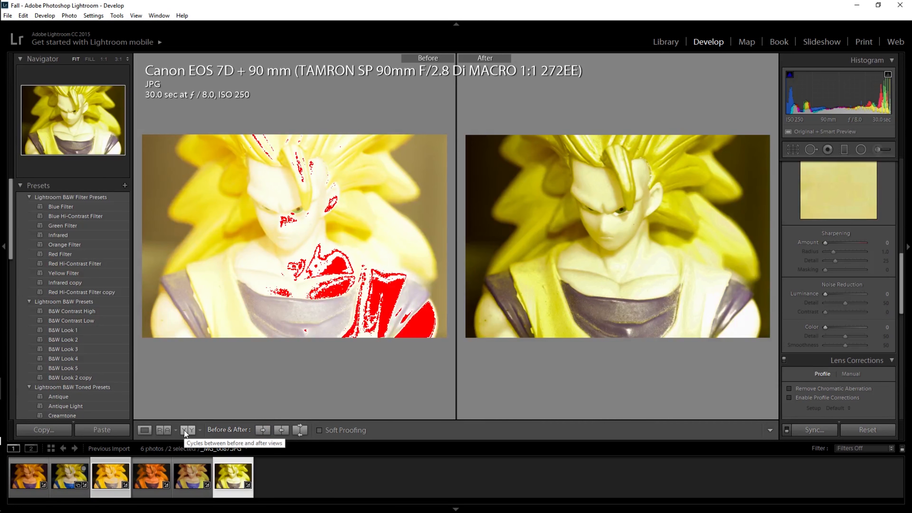
click(185, 432)
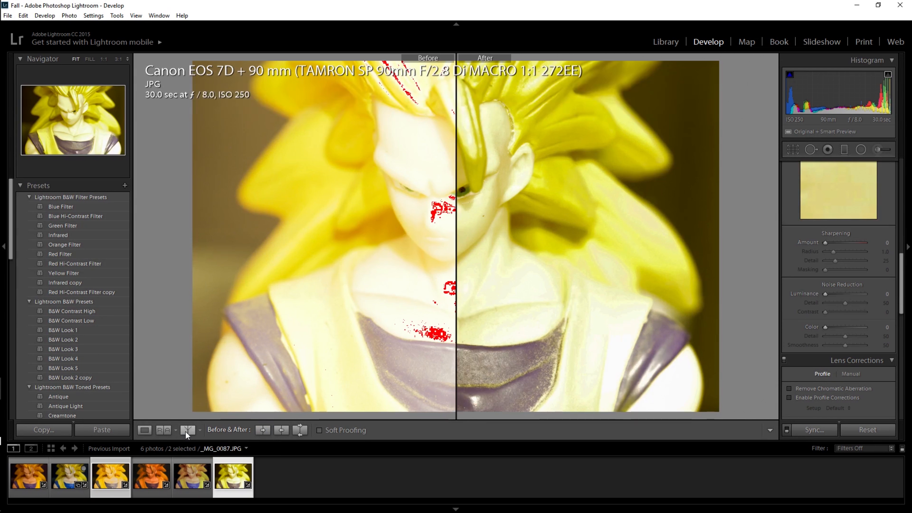
click(185, 432)
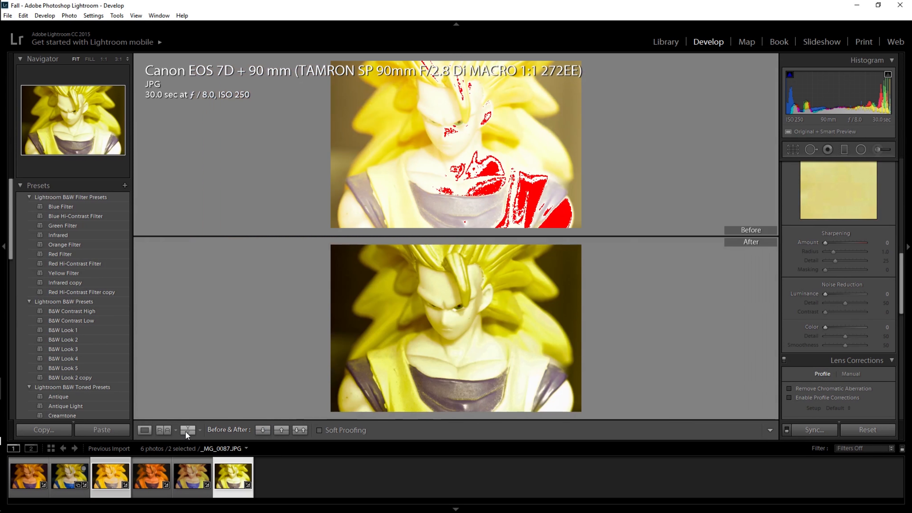
click(185, 432)
click(185, 432)
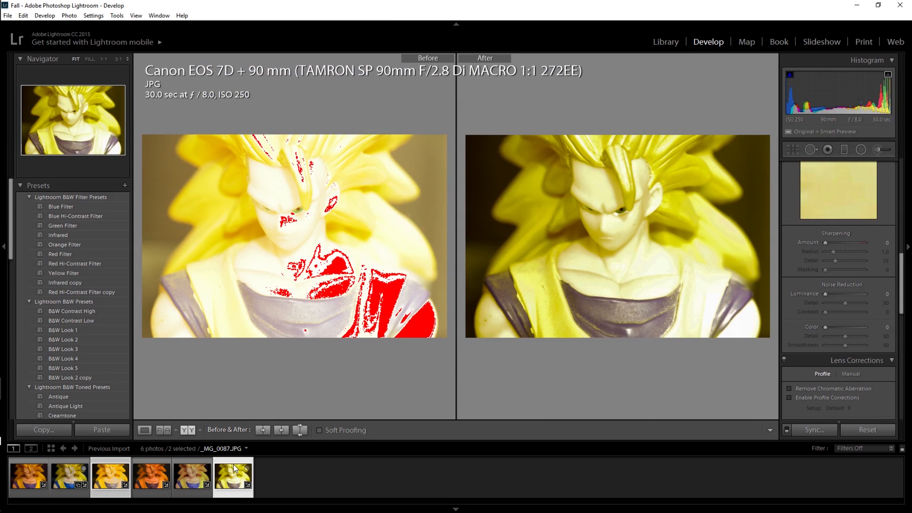
Step: Examine the 30-second CR2 before and after editing, cycling through the comparison layouts back to side by side
click(99, 461)
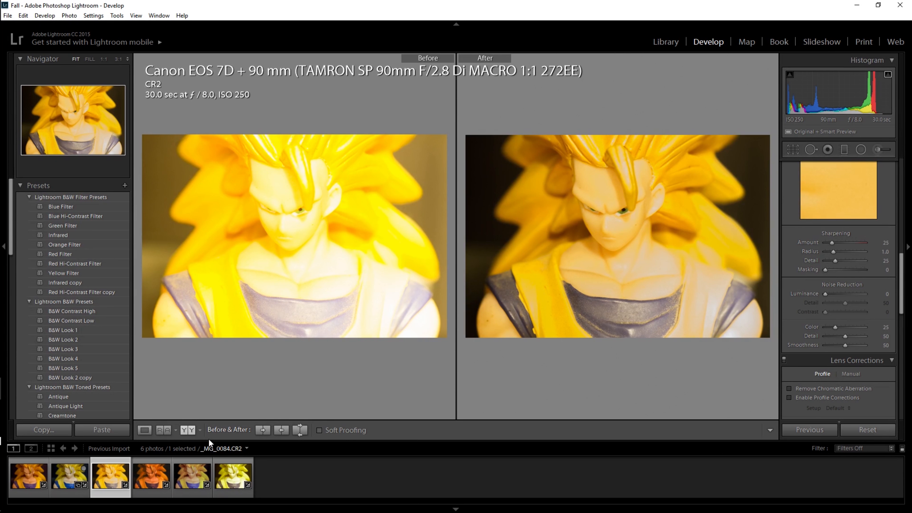
click(192, 433)
click(192, 433)
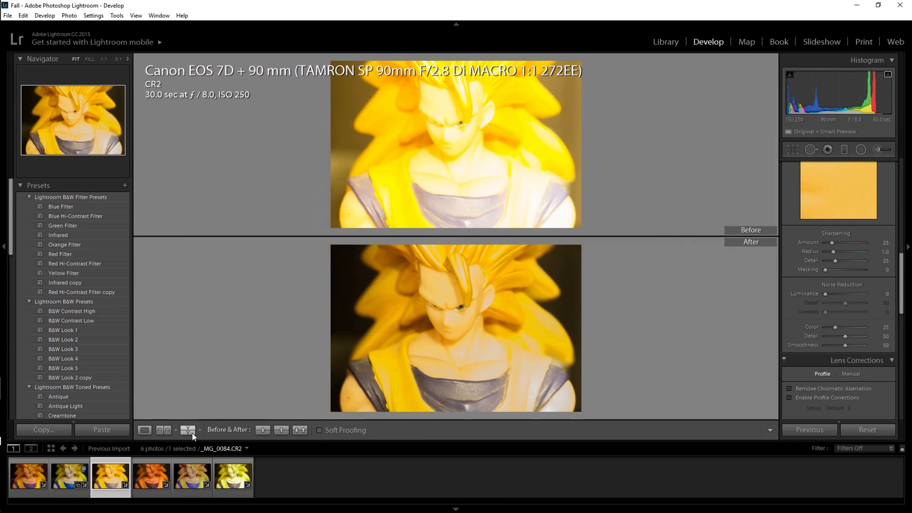
click(192, 433)
click(193, 434)
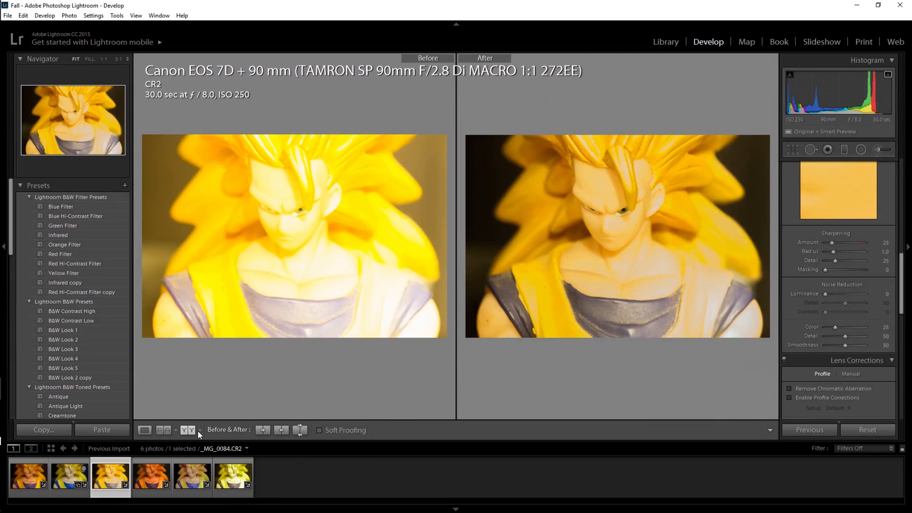
Step: Compare the edited 30-second CR2 as the select photo with the edited 30-second JPG as the candidate in the Library
key(c)
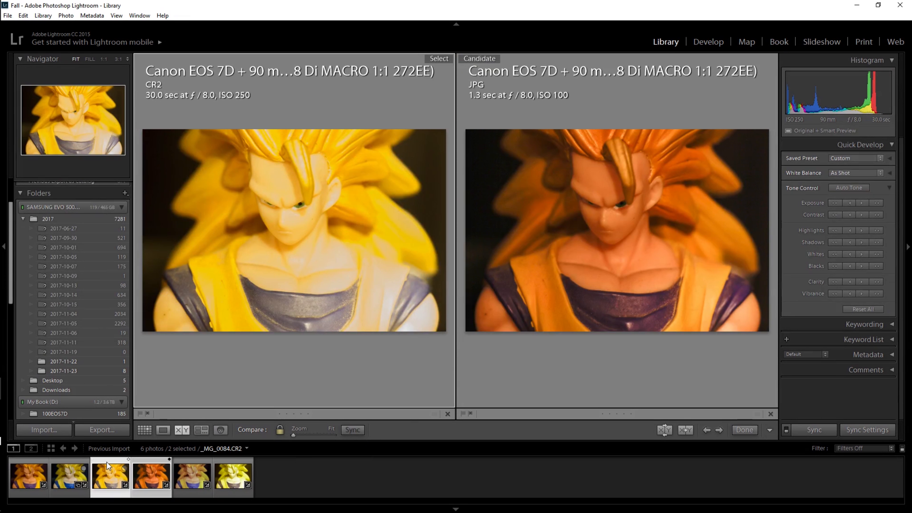
click(227, 460)
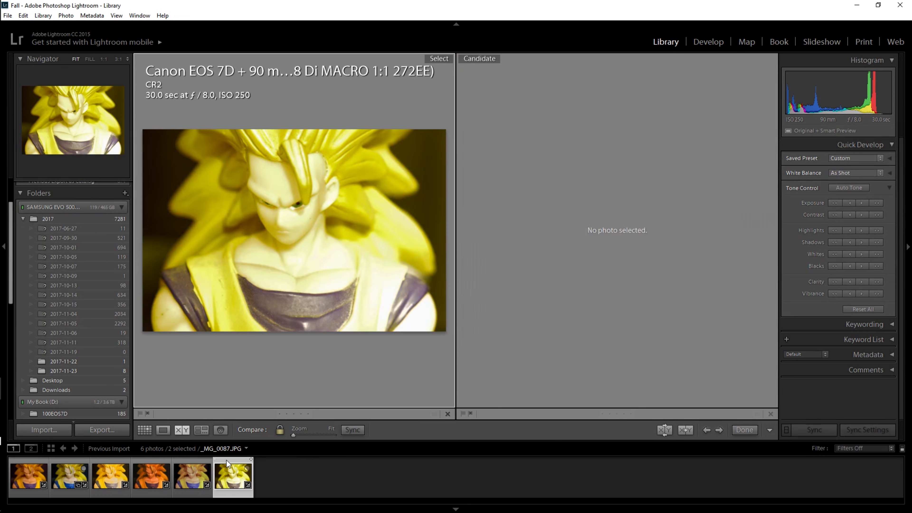
click(112, 465)
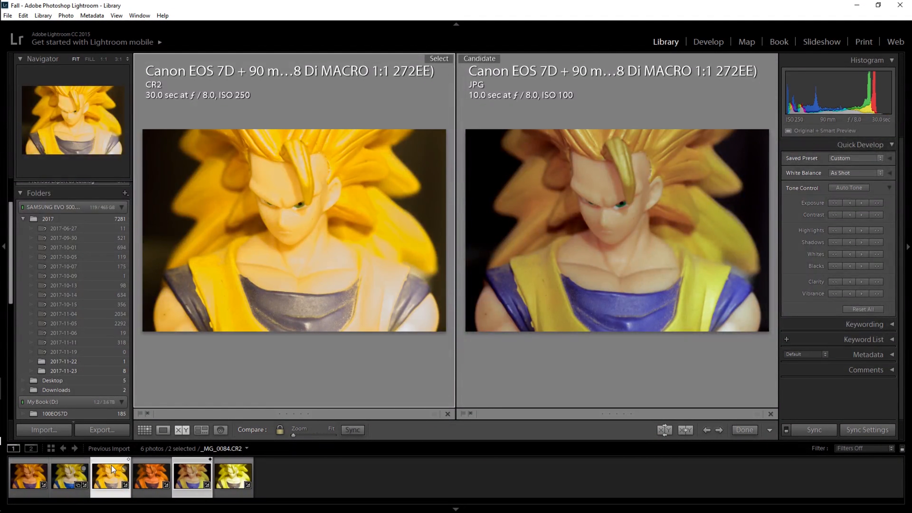
double_click(111, 465)
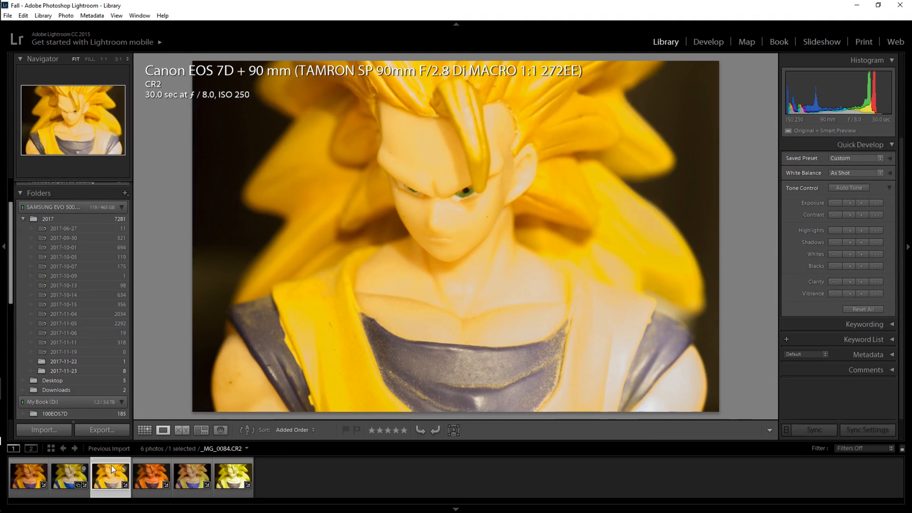
alt+click(240, 478)
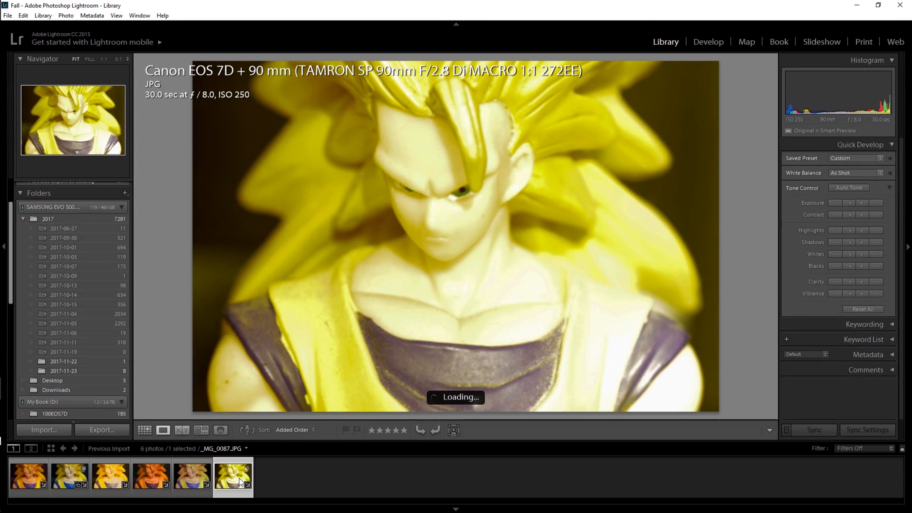
ctrl+click(106, 475)
key(c)
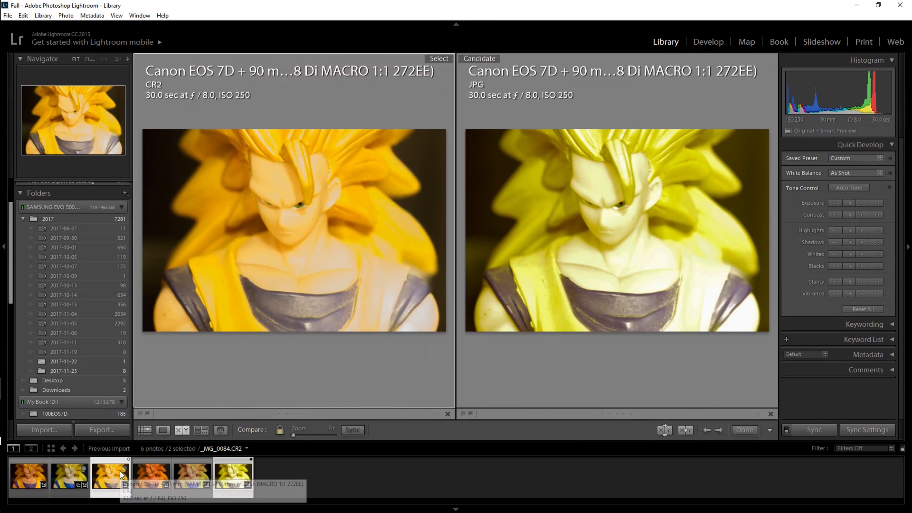